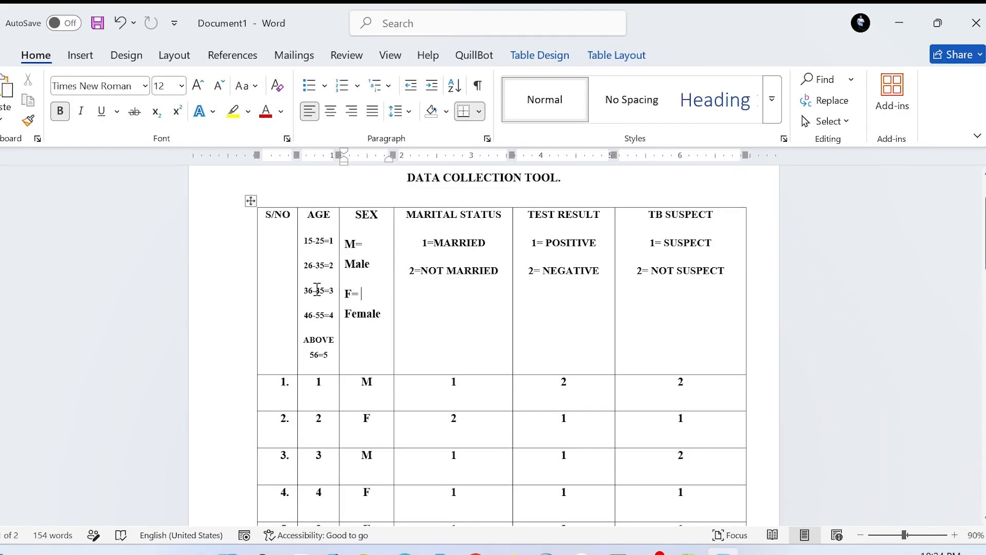
Review the data collection table's age, sex, marital status, test result and TB suspect codes against the first respondents' entries.
scroll(317, 282, down, 1)
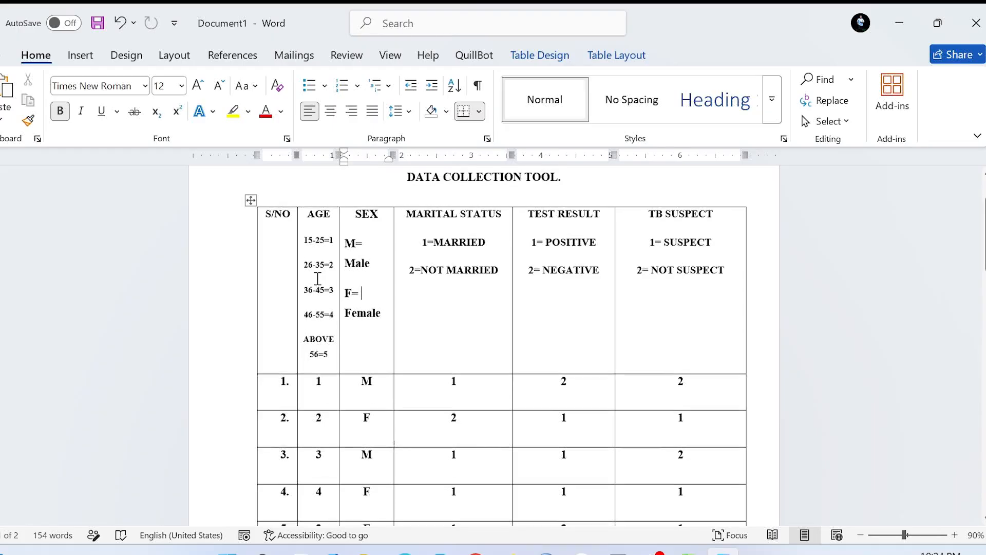
scroll(318, 280, up, 2)
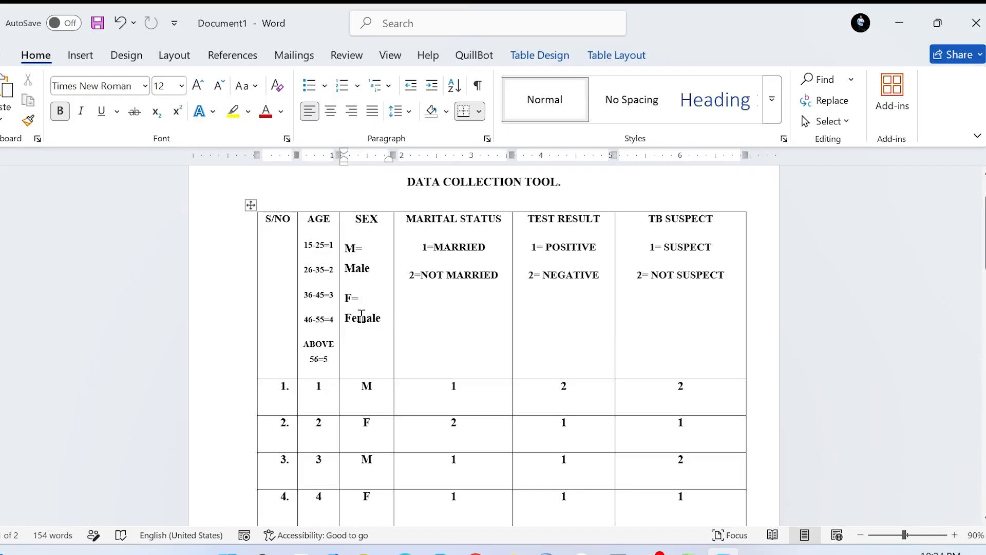
scroll(365, 323, down, 1)
scroll(365, 323, up, 1)
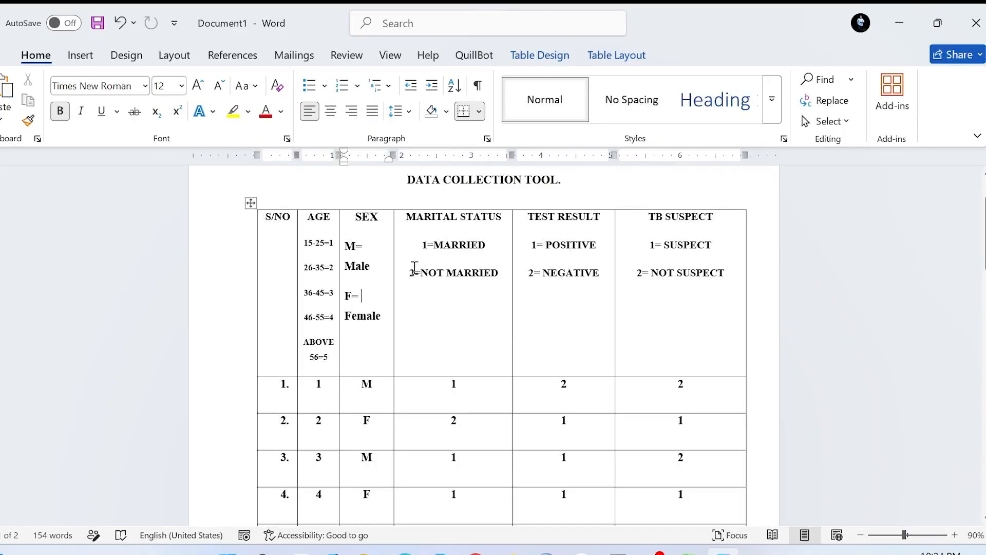
scroll(469, 296, down, 1)
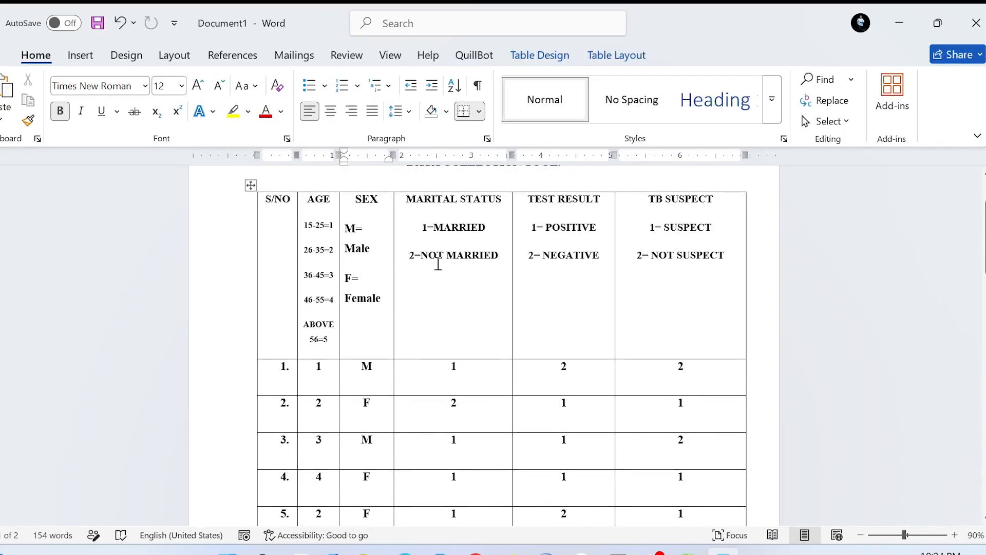
click(464, 375)
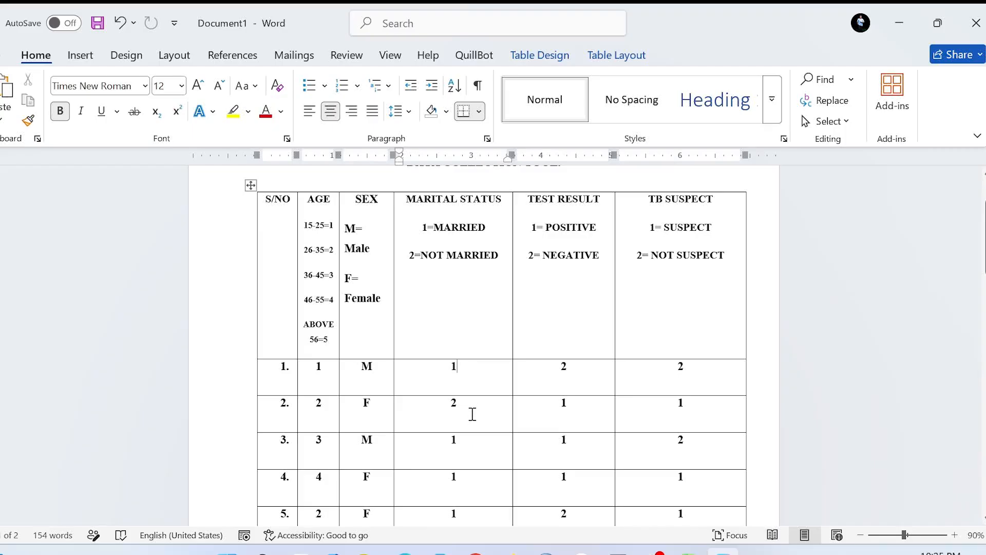
scroll(473, 414, up, 1)
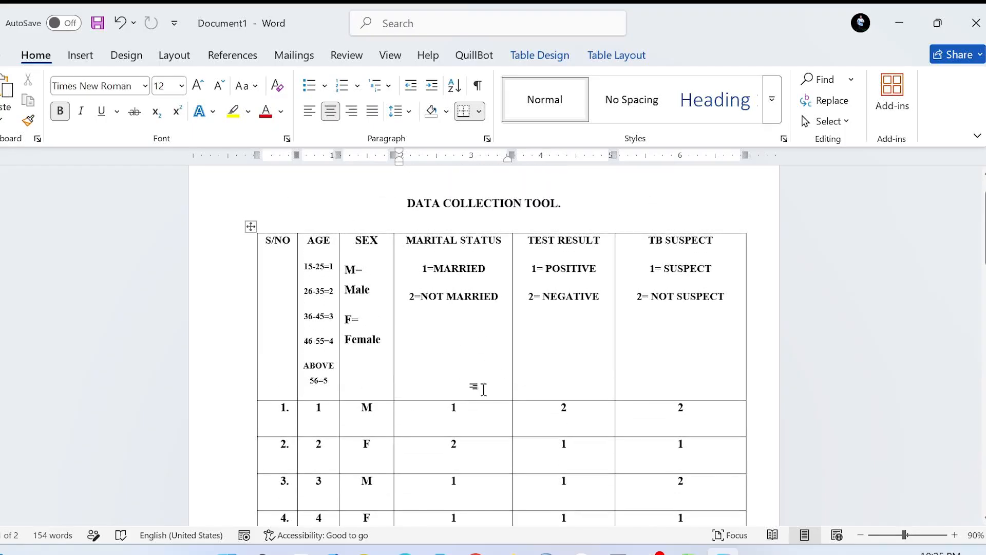
scroll(473, 413, down, 1)
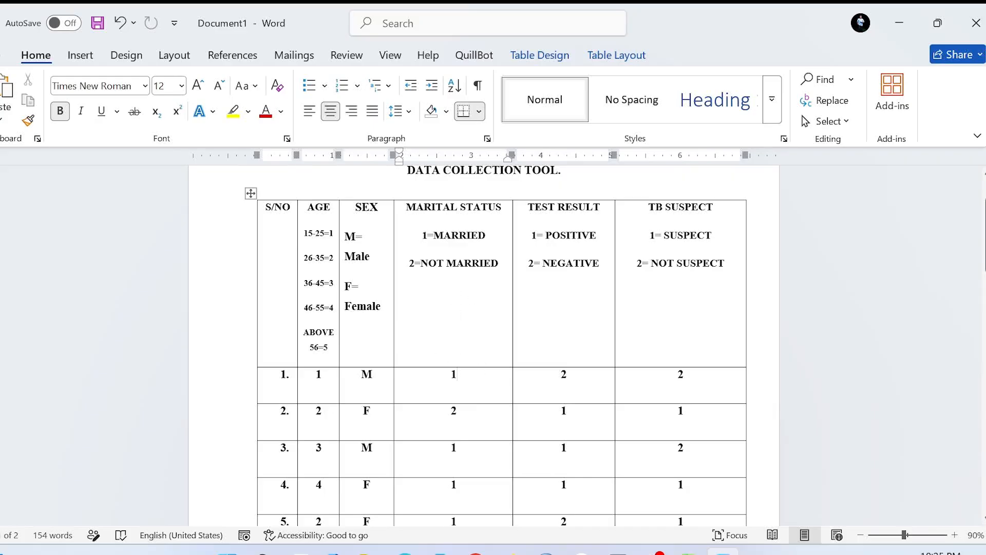
scroll(433, 366, down, 1)
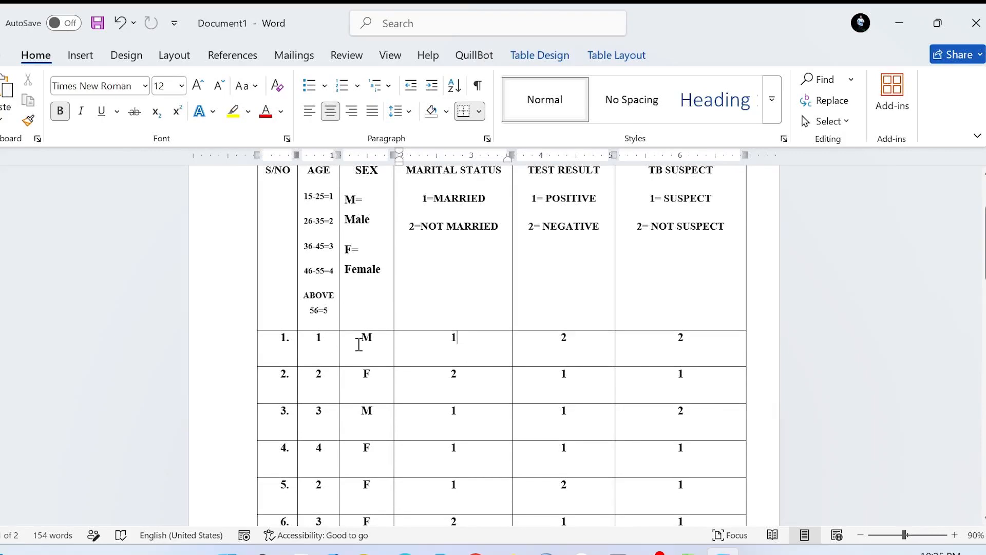
click(330, 341)
click(462, 344)
scroll(461, 337, up, 1)
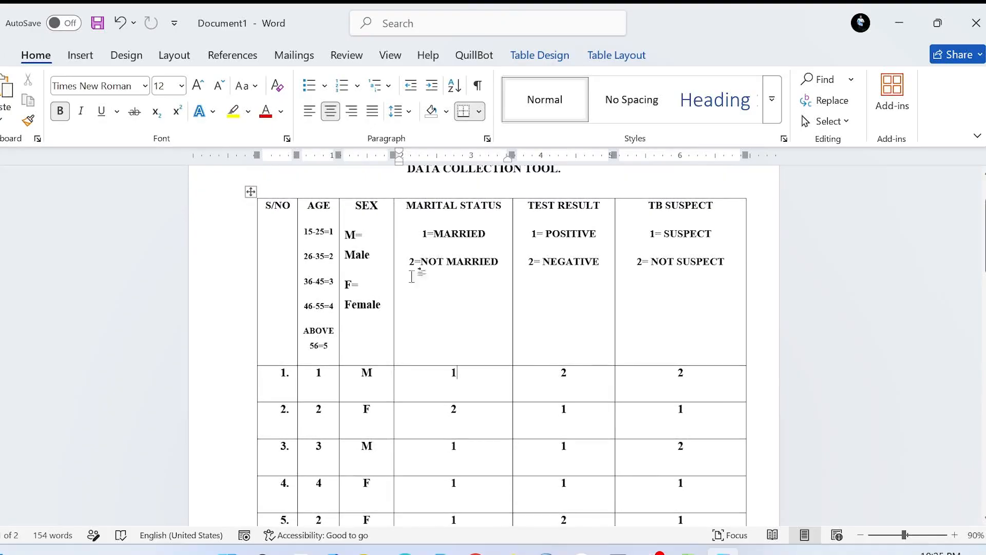
click(326, 233)
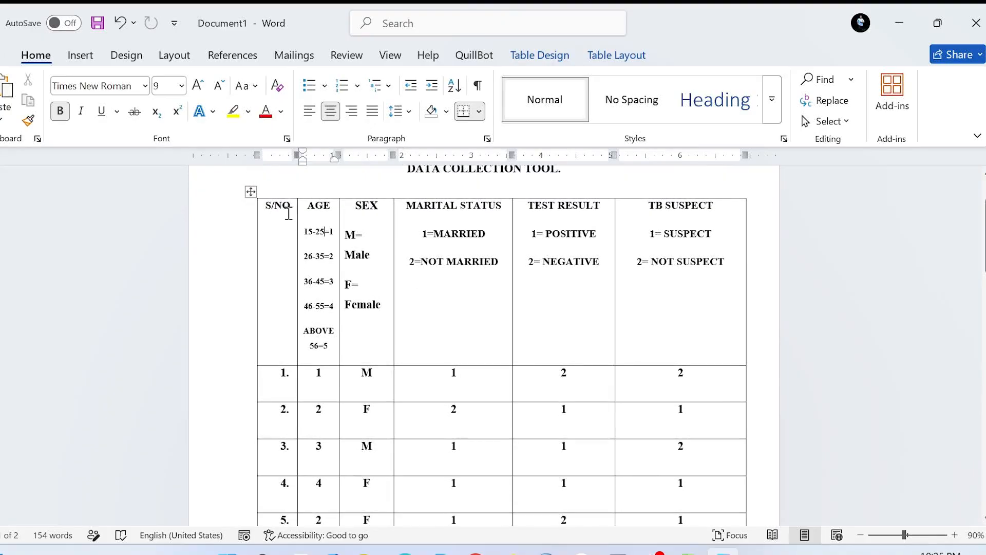
Copy the entire data collection table and paste it into the blank Excel workbook from cell A1, matching the destination formatting.
click(253, 192)
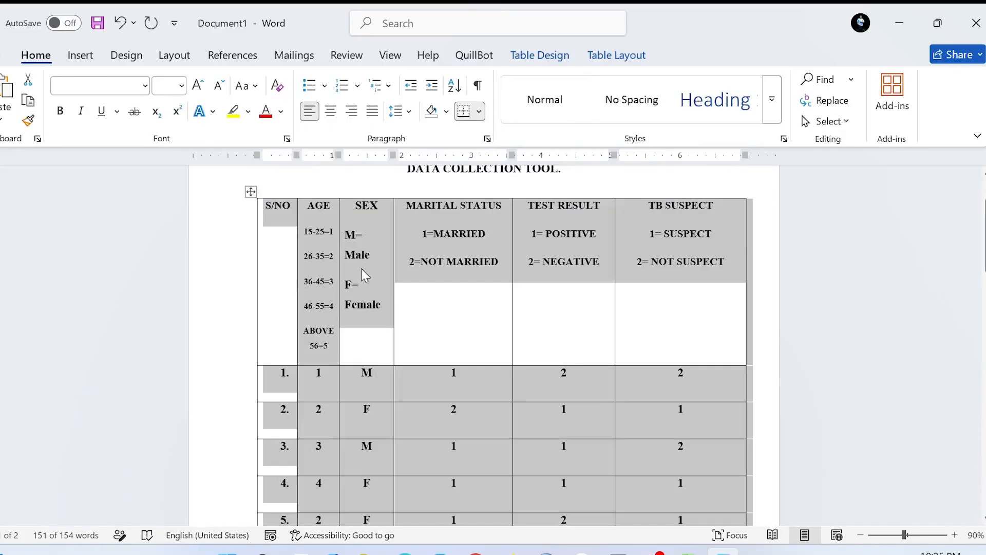
click(327, 233)
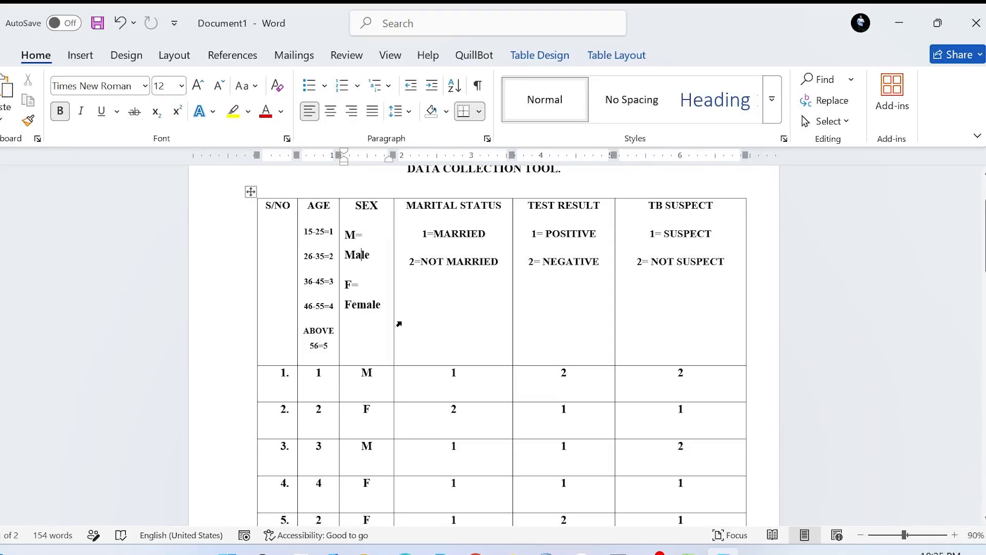
click(251, 192)
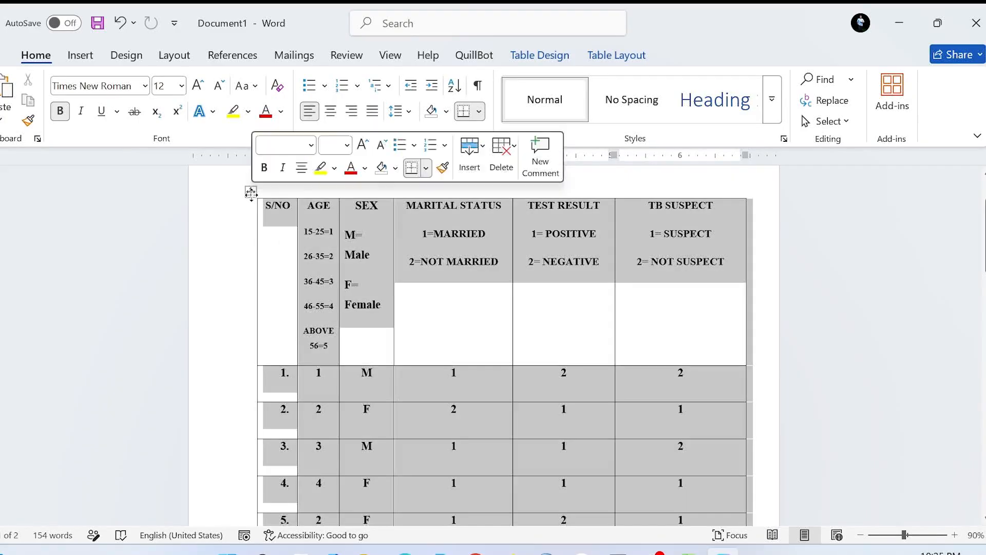
click(688, 552)
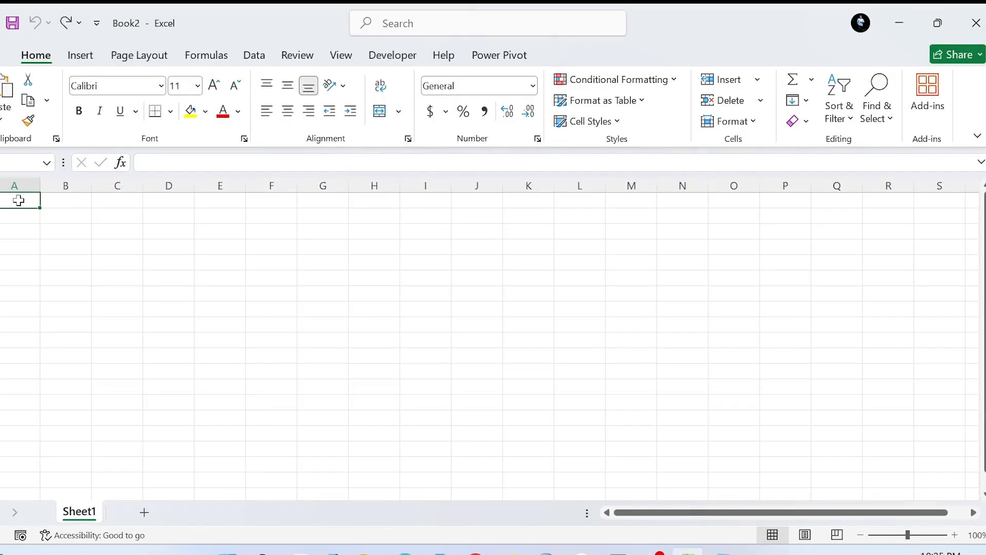
right_click(18, 201)
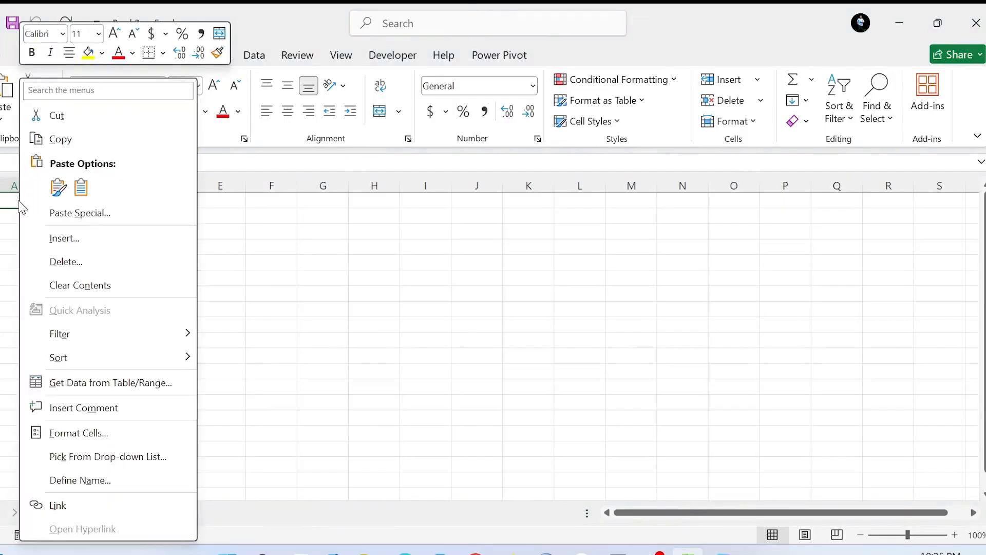
click(81, 187)
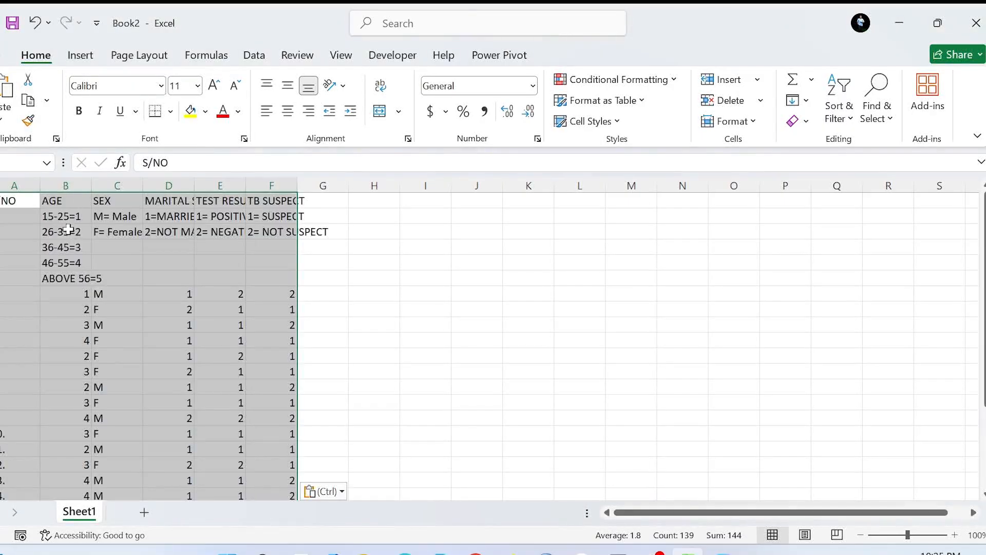
Move the five age code definitions under the AGE header to the empty area starting at cell J2.
click(61, 230)
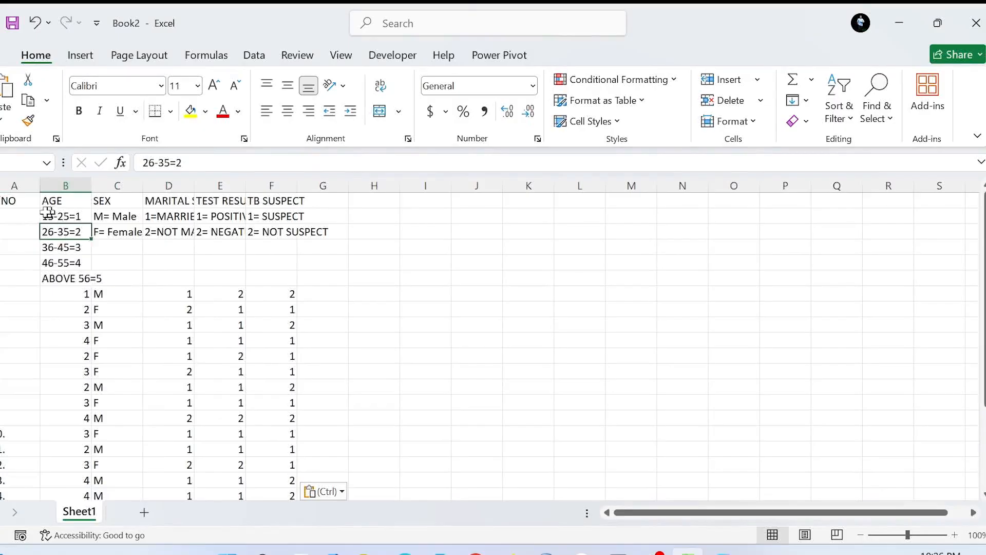
click(60, 221)
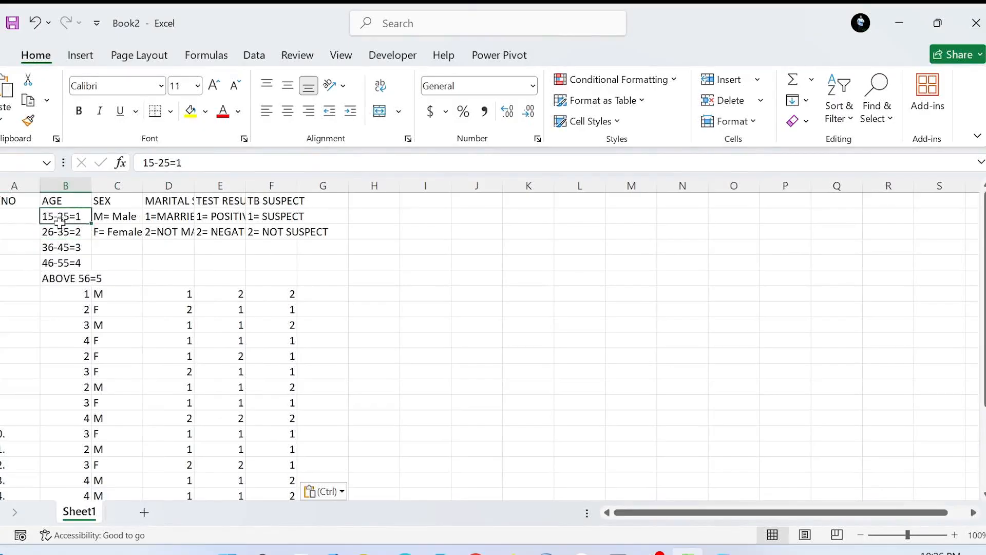
drag(60, 222, 60, 280)
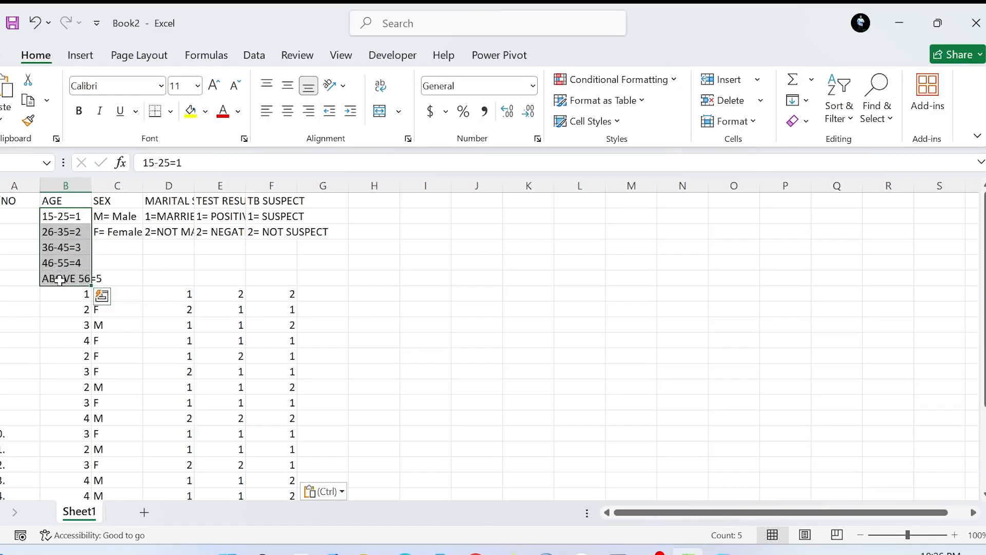
key(ctrl+c)
key(ctrl+q)
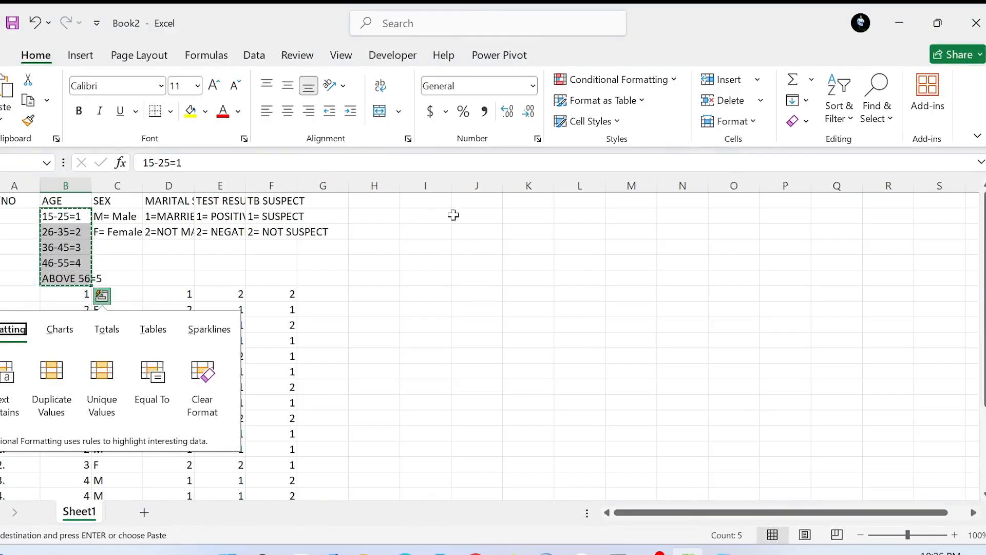
click(479, 215)
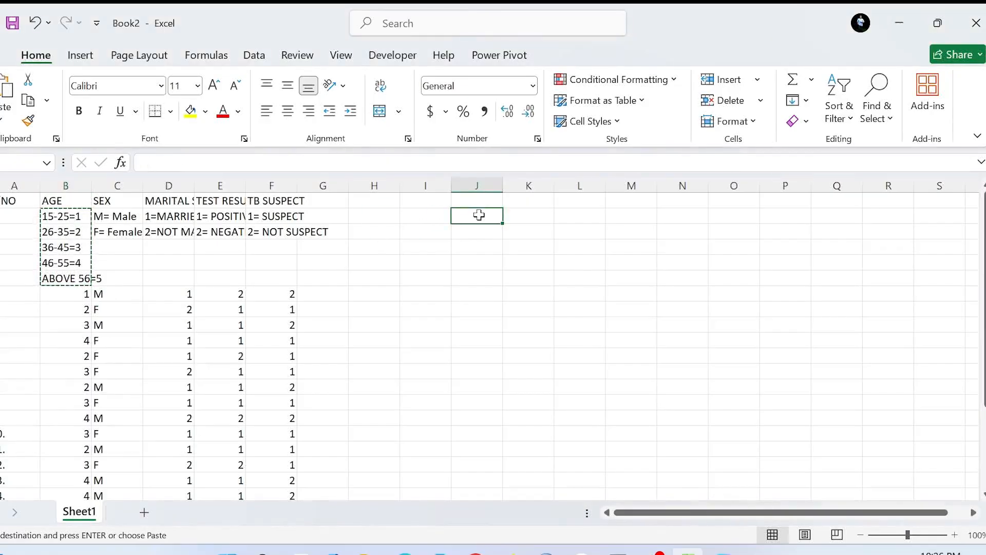
key(ctrl+v)
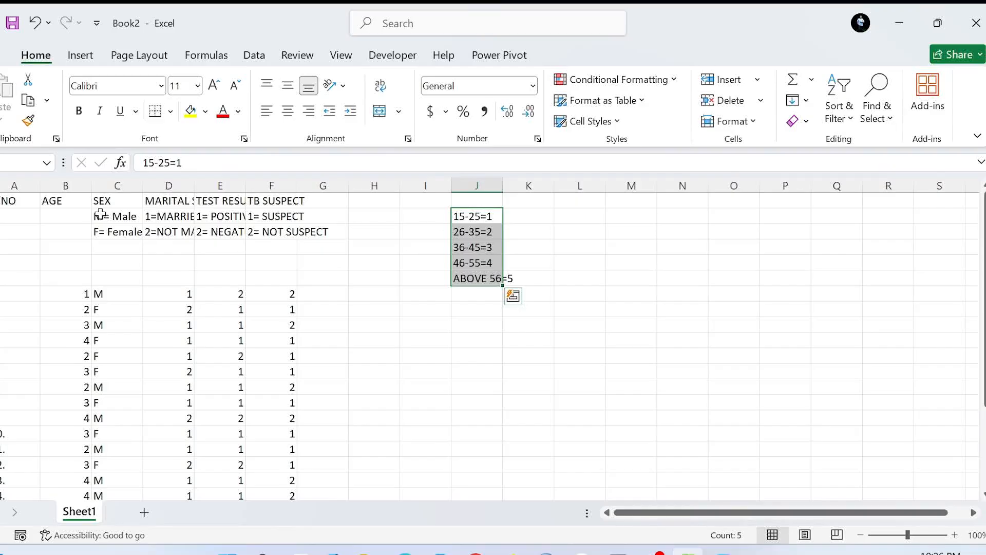
Copy the sex, marital status, test result and TB suspect code definitions to the empty area starting at cell L2.
drag(111, 217, 283, 234)
key(ctrl+x)
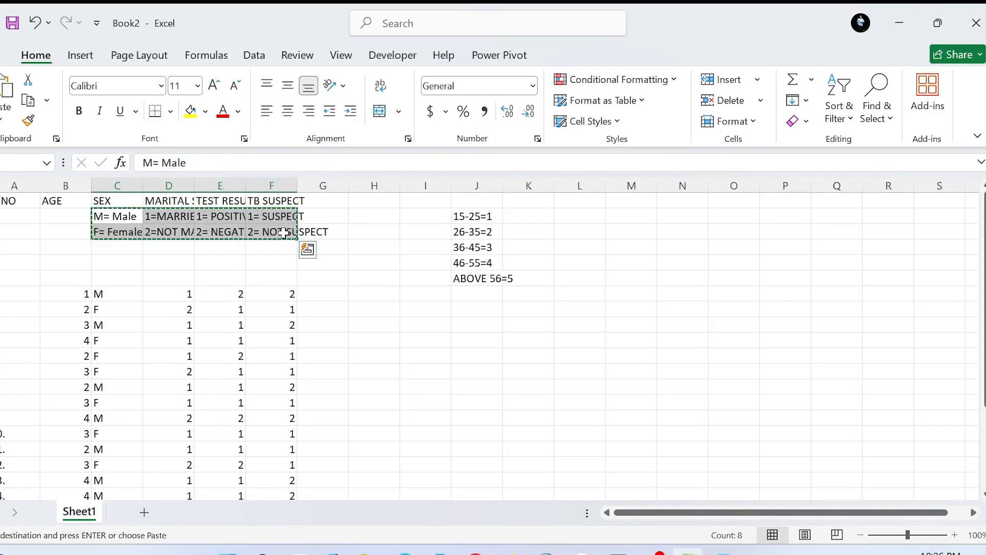
click(568, 216)
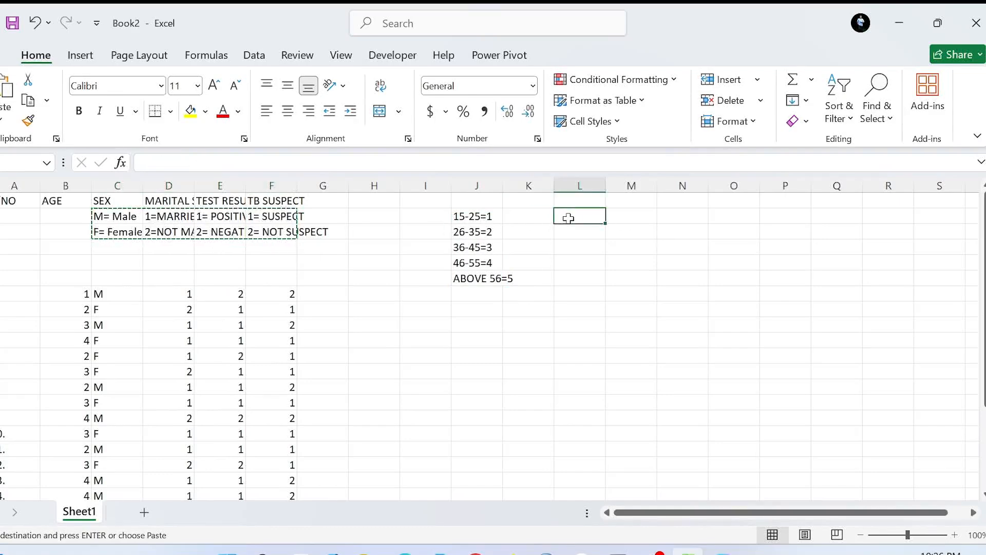
key(ctrl+v)
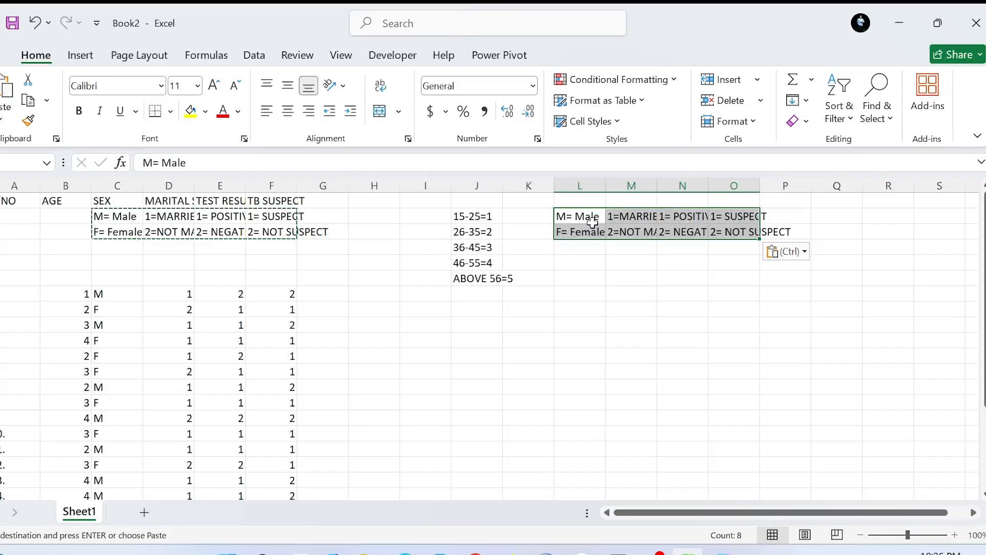
click(571, 261)
click(137, 260)
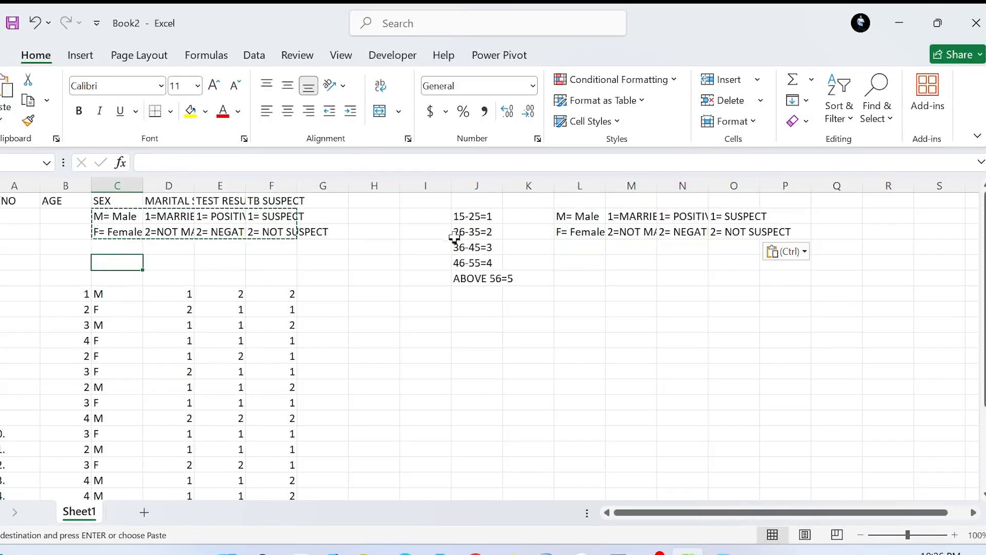
Copy the whole block of code definitions in J2:P7 to a lower area starting at cell K13.
drag(461, 215, 809, 298)
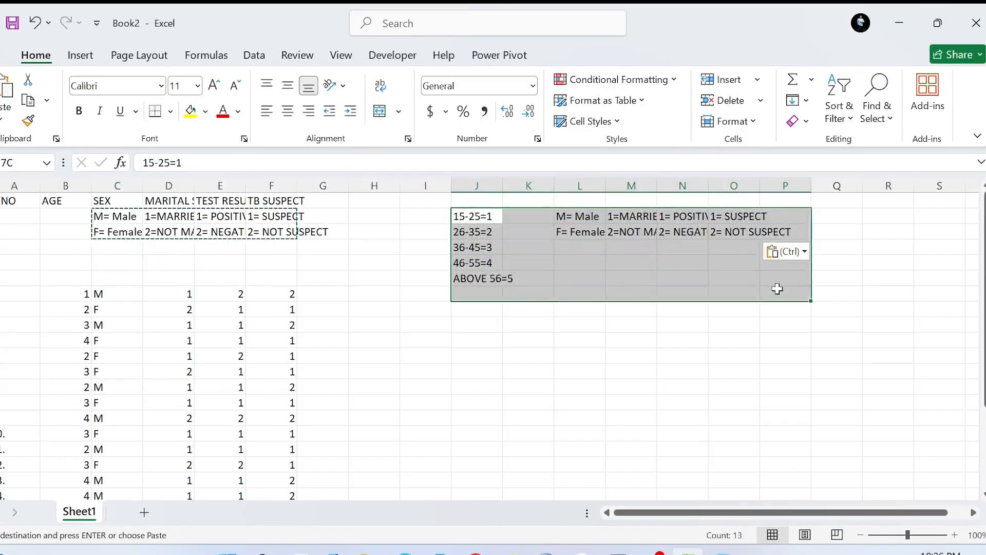
key(ctrl+c)
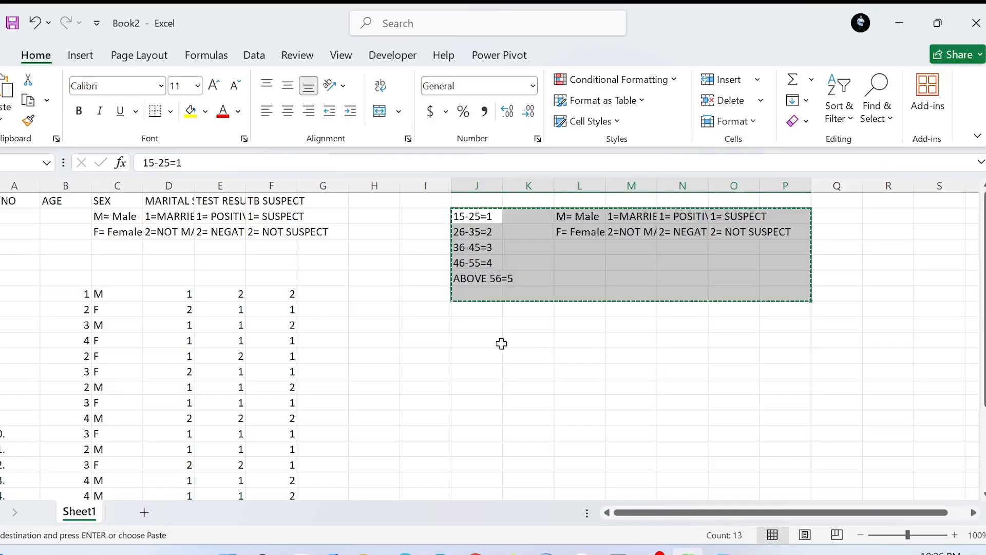
click(530, 385)
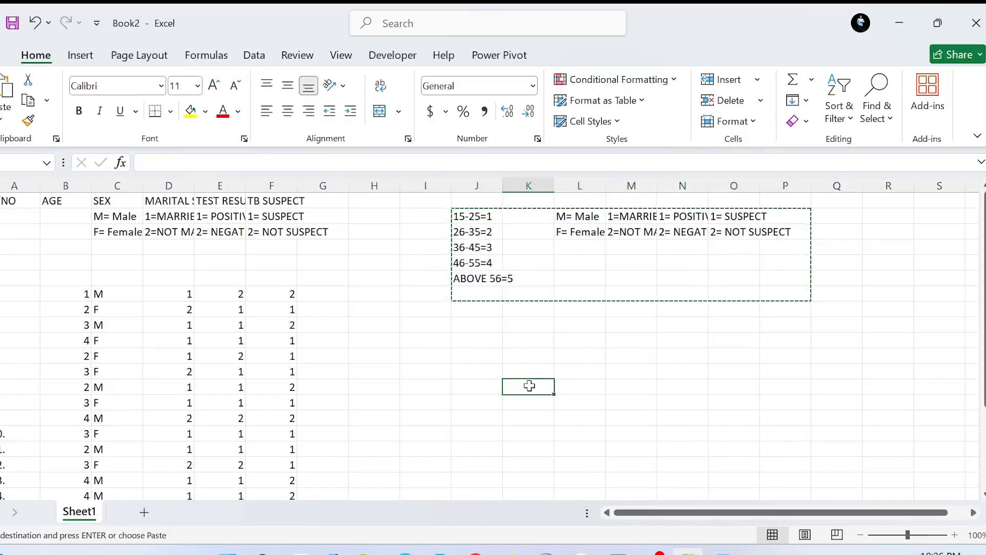
key(ctrl+v)
click(370, 337)
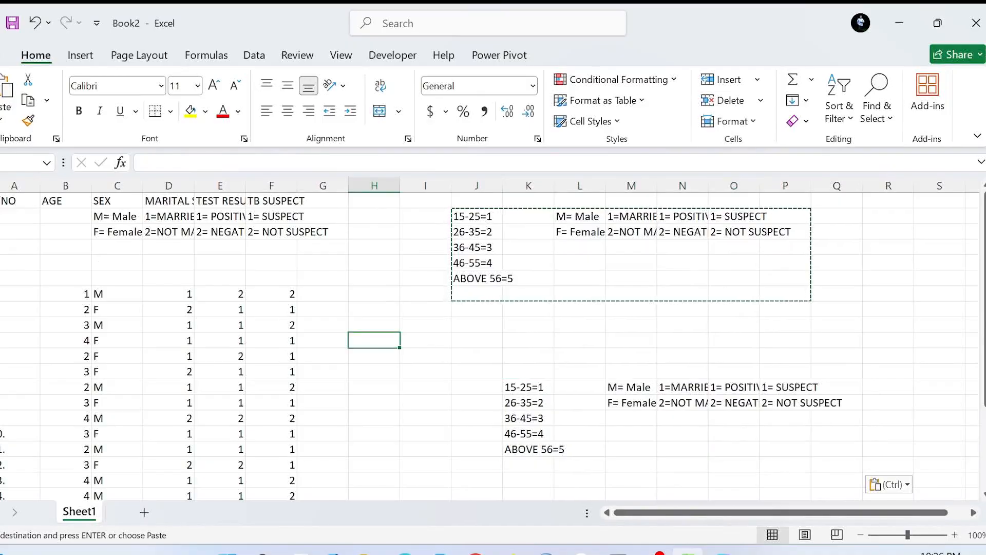
Delete rows 2 to 6 containing the code definitions so the data records directly follow the header row.
drag(1, 286, 1, 215)
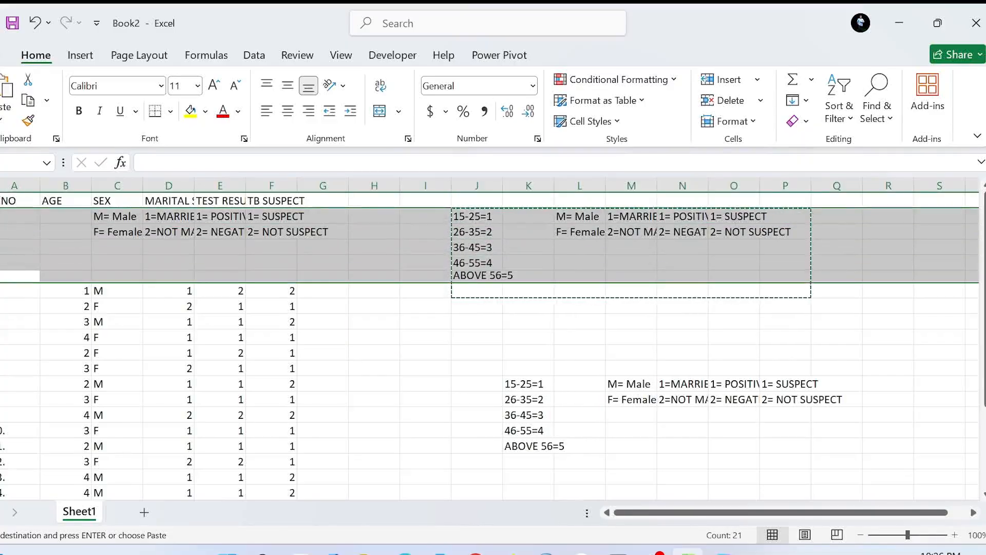
key(ctrl+minus)
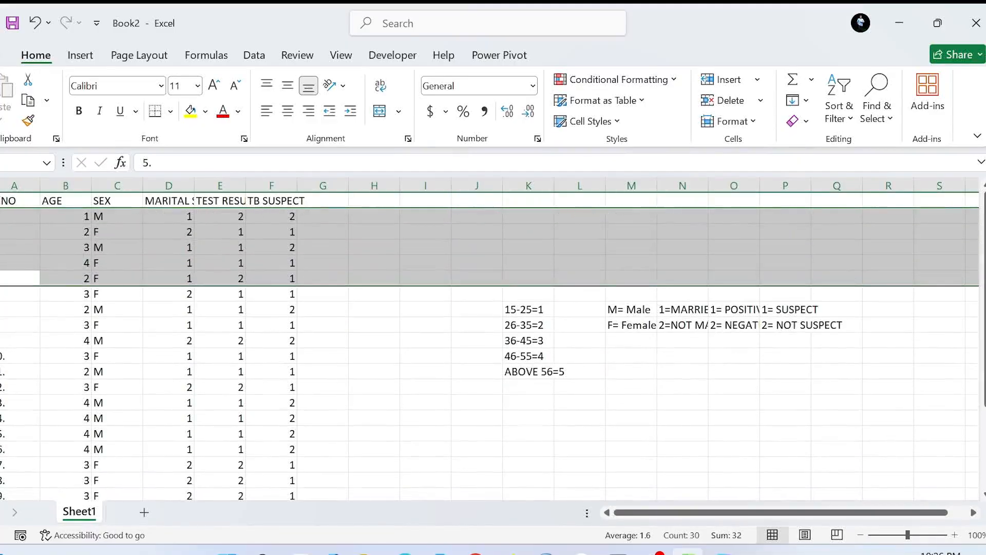
click(163, 263)
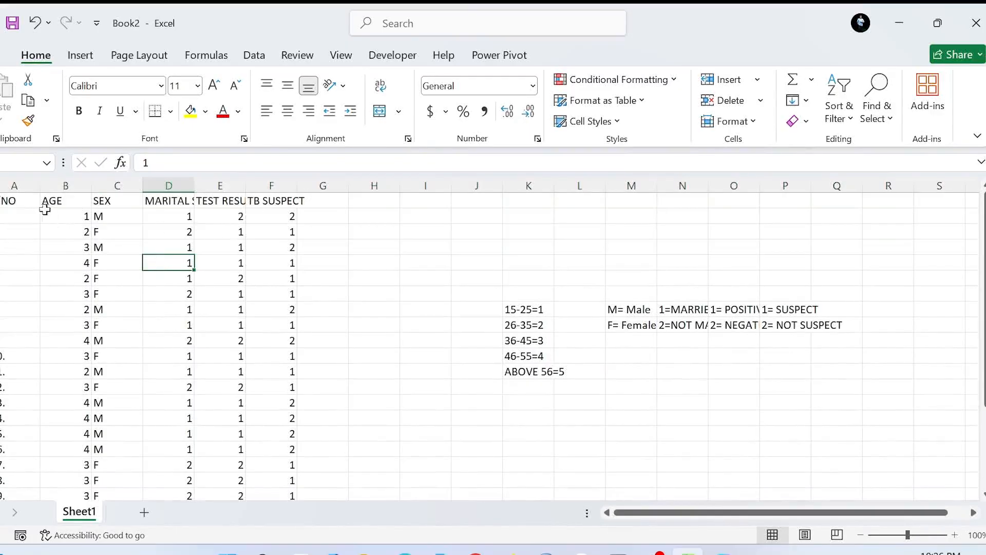
click(55, 201)
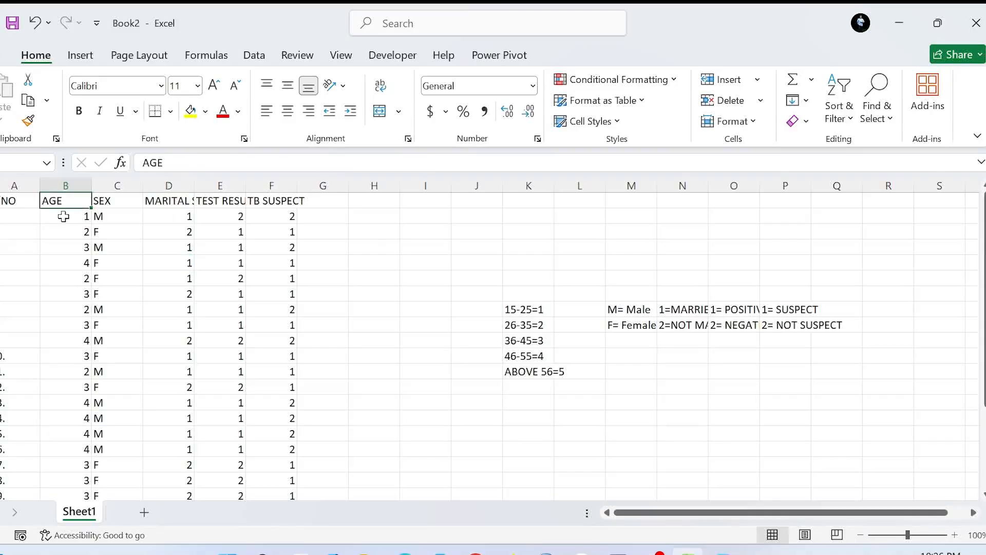
click(63, 216)
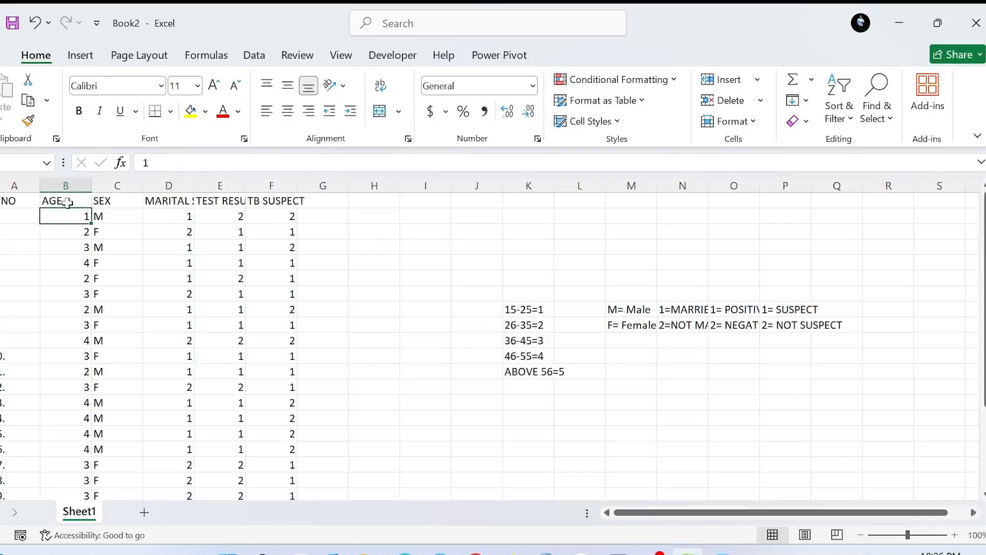
Enter the column headers AGE, SEX and MARITAL STATUS in cells H1, I1 and J1.
click(381, 199)
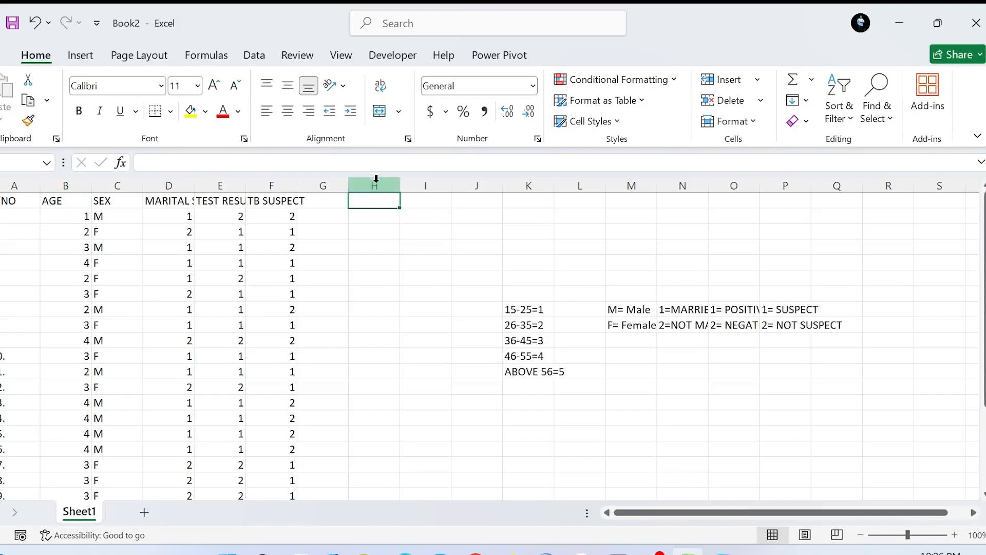
click(375, 182)
click(376, 199)
text(AGE)
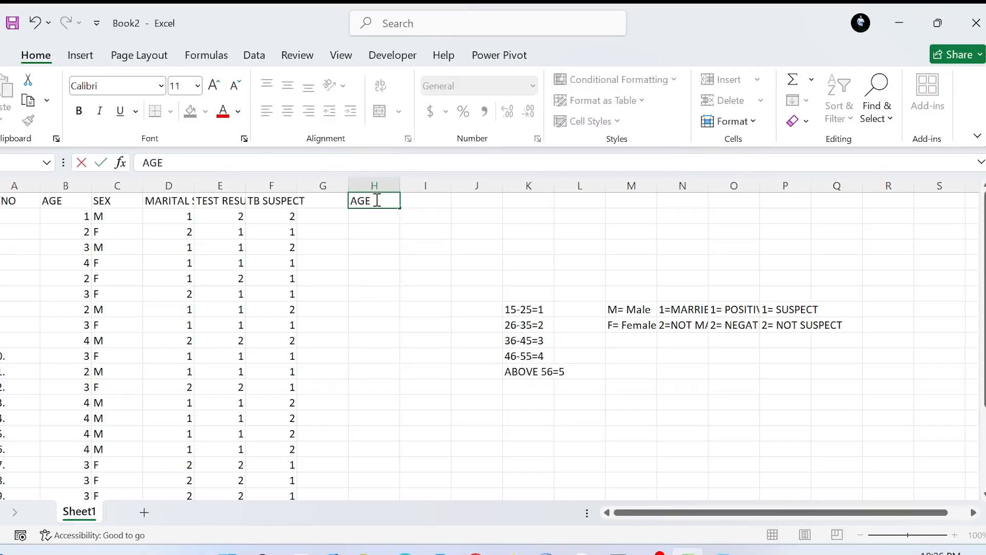
key(Tab)
text(SE)
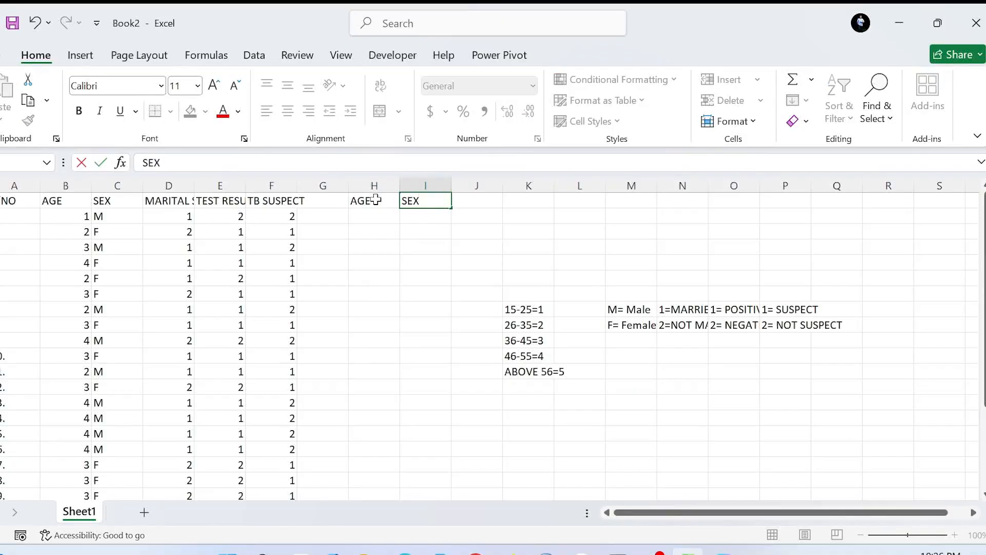
key(Tab)
text(MA)
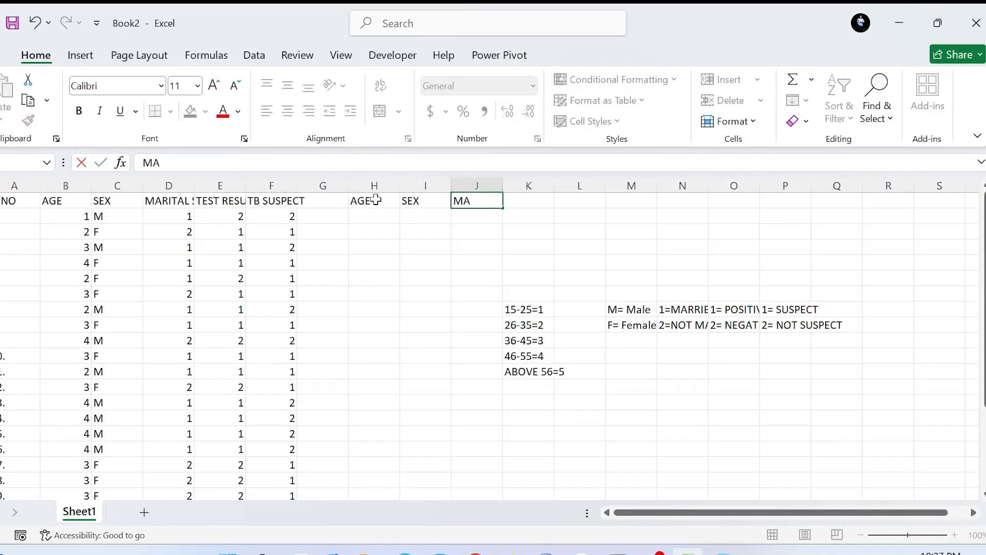
text(RITAL STATUS)
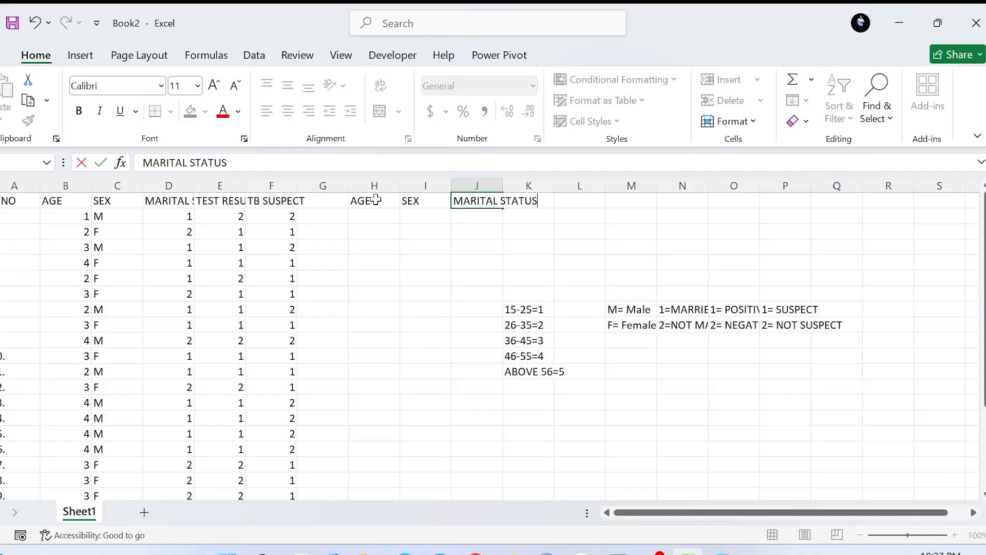
Enter the headers TEST RESULT in K1 and TB SUSPECT in L1, and widen column J to fit its MARITAL STATUS header.
key(Tab)
text(TE)
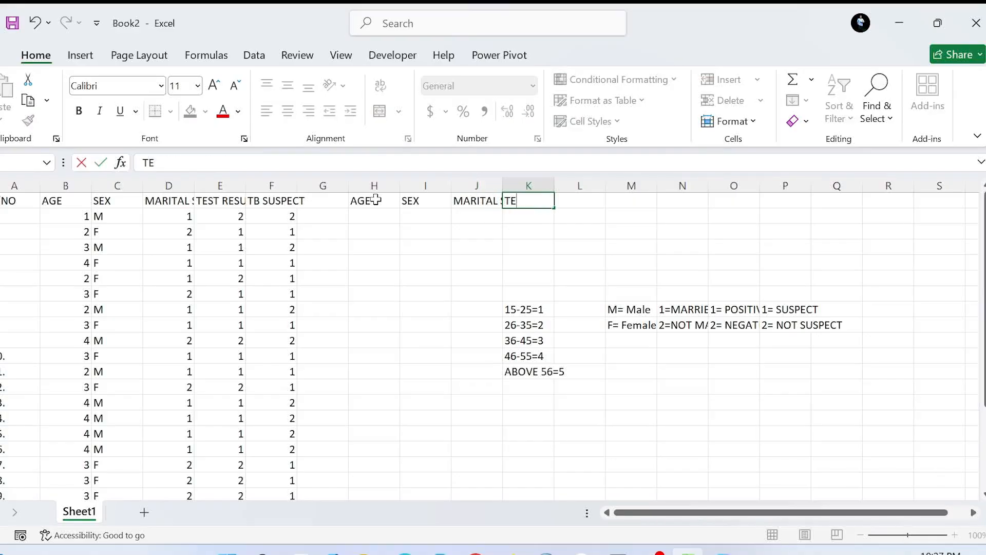
text(ST RESULT)
key(Tab)
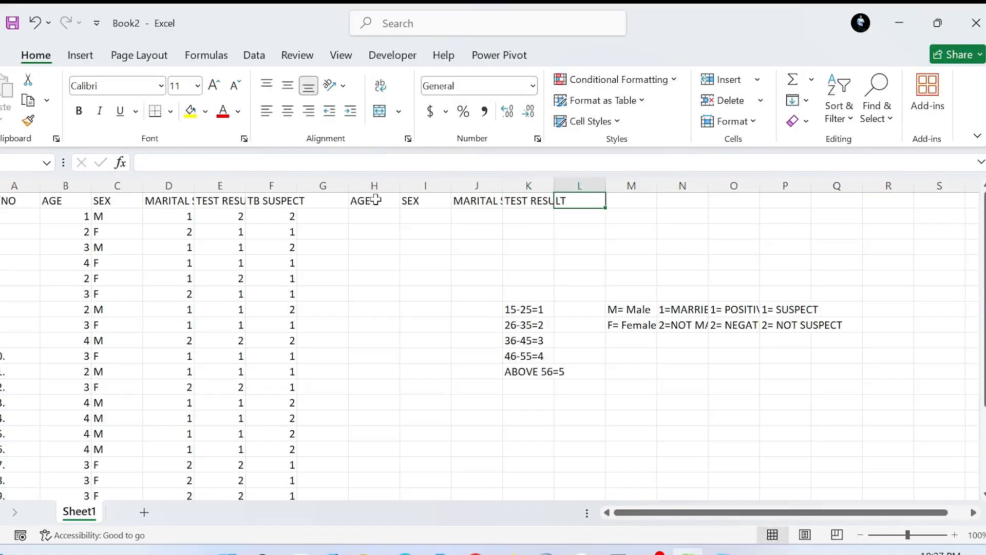
text(TB SUS)
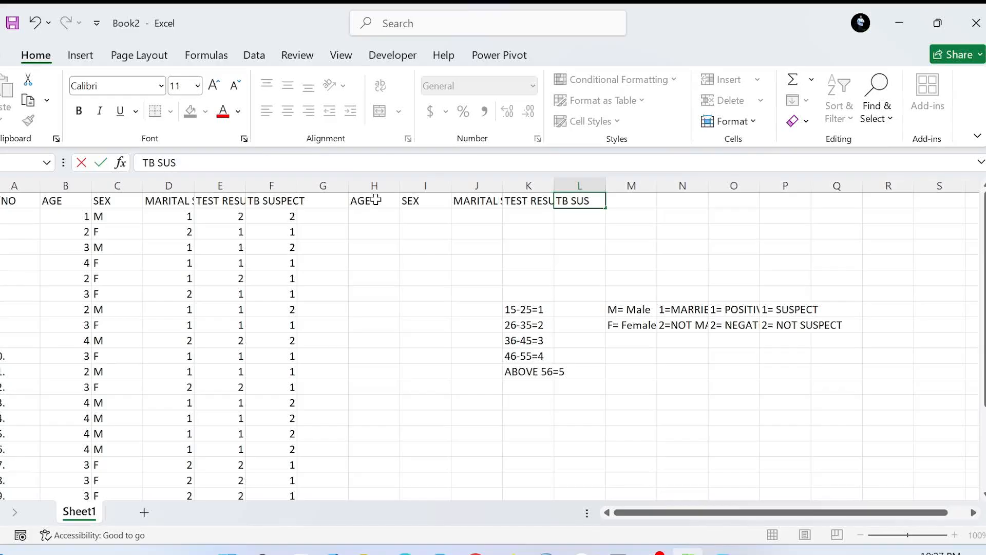
key(BackSpace)
text(SPECT)
key(Return)
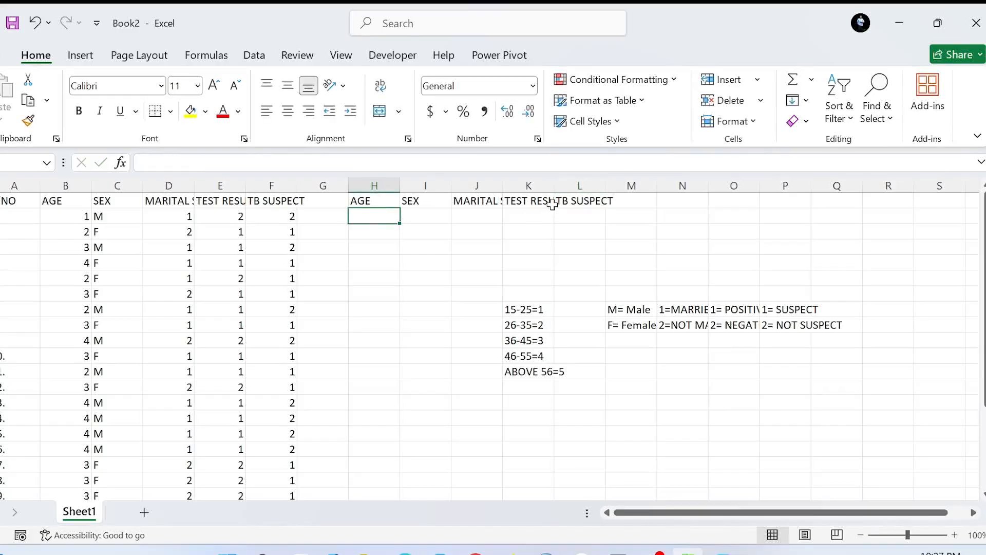
drag(504, 188, 541, 188)
Begin an IF formula in H2 that returns "15-25" when B2 equals 1.
text(=IF)
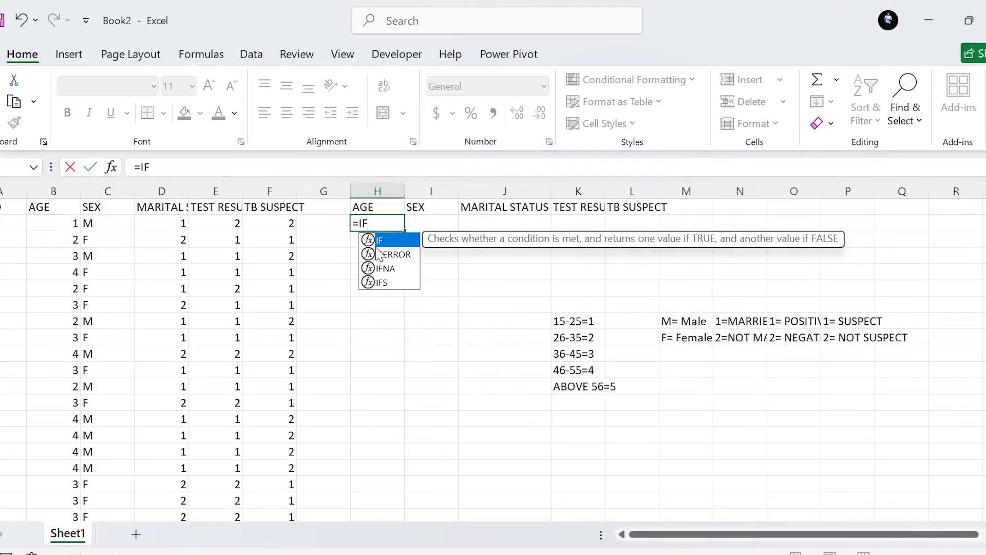
click(54, 223)
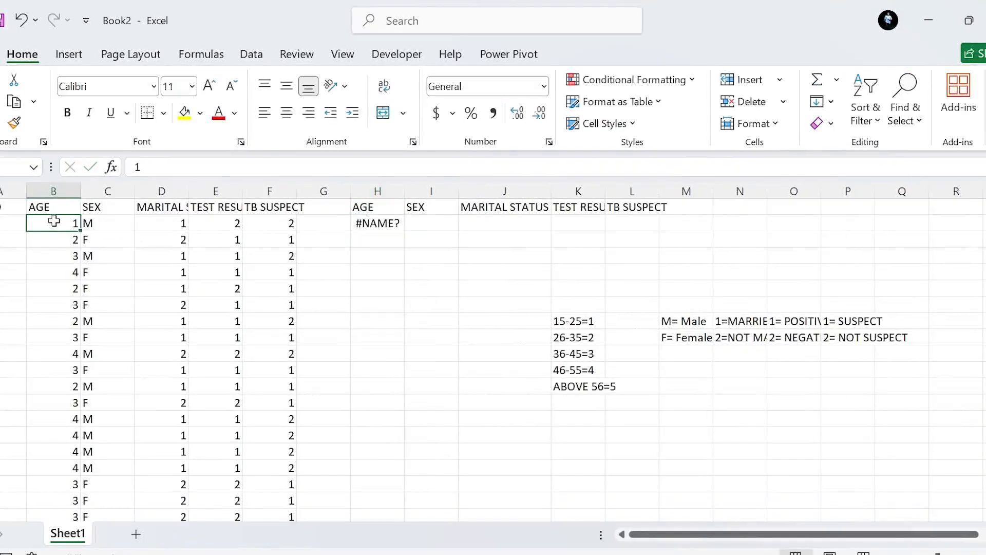
click(363, 222)
text(=IF)
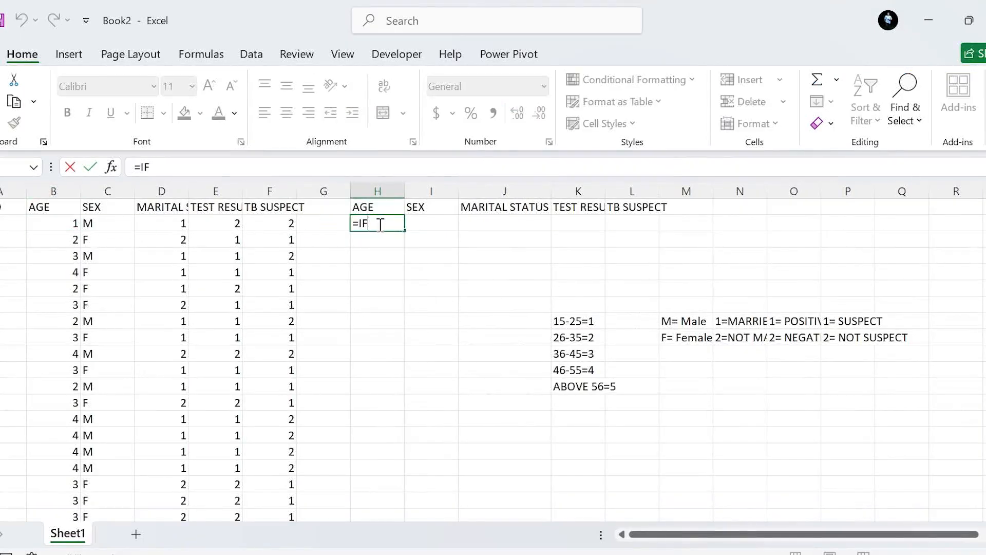
text(()
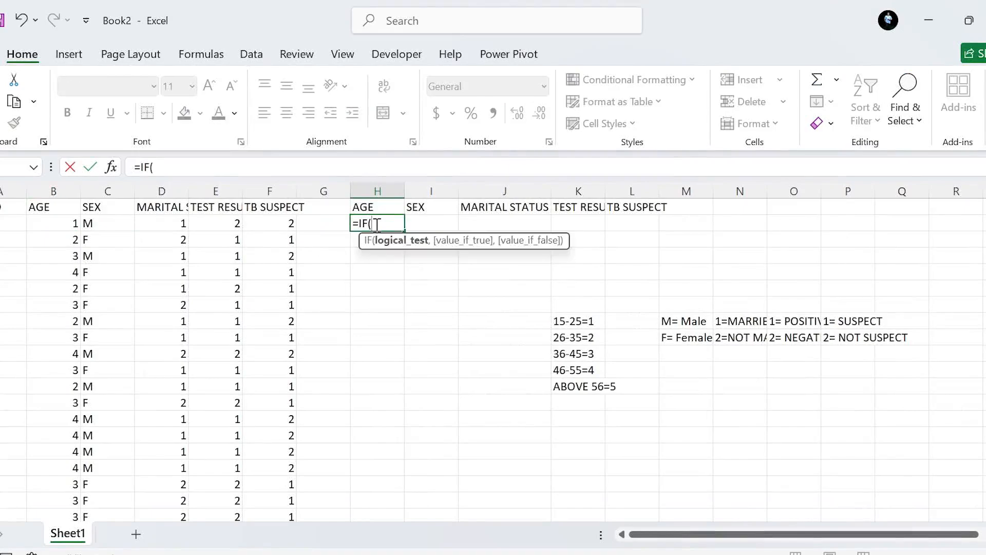
click(60, 223)
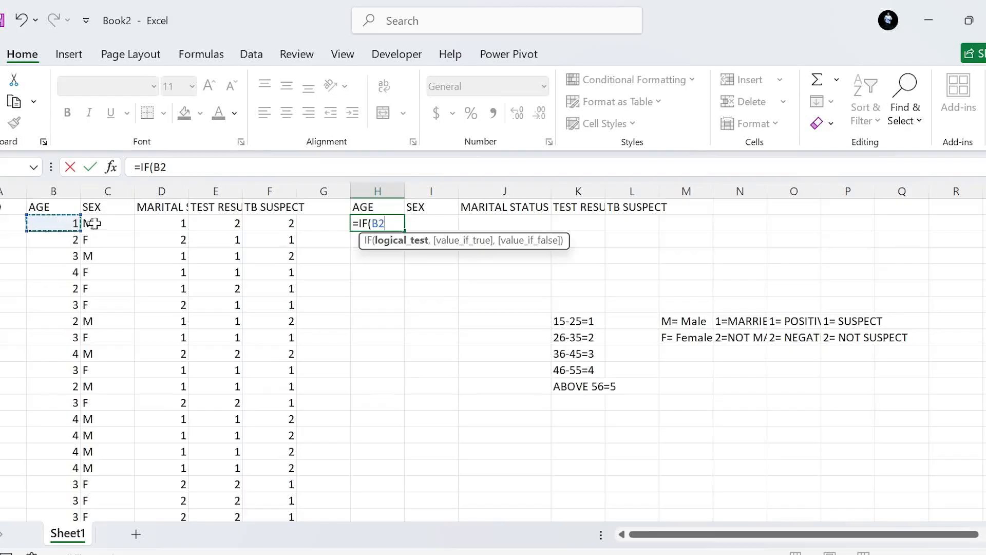
text(=1)
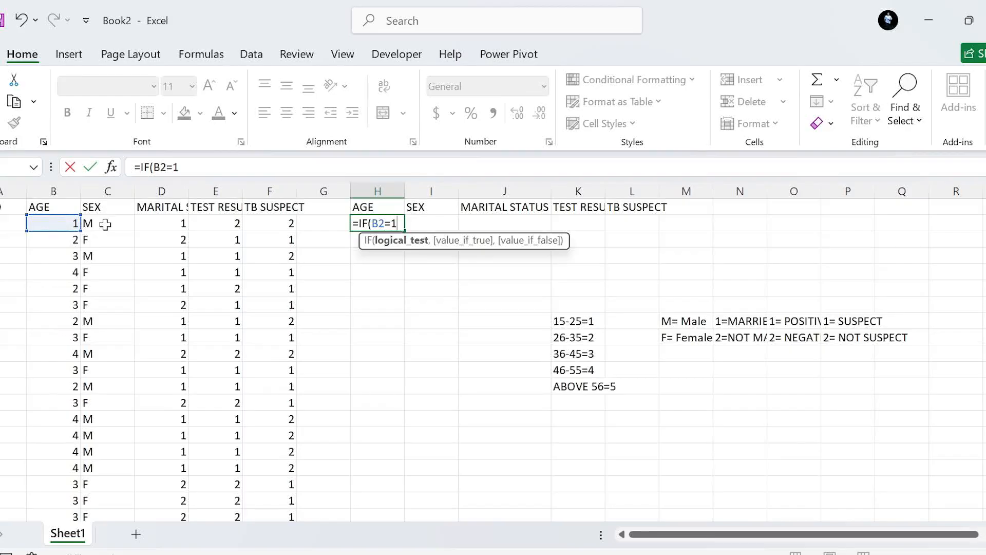
text(,)
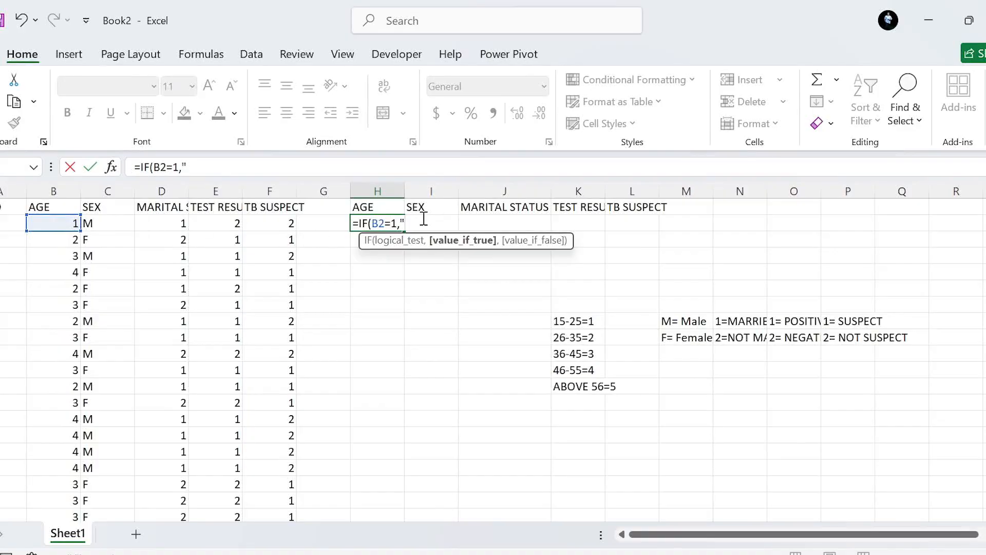
text("15-25")
Nest a second IF in the H2 formula that returns "26-35" when B2 equals 2.
text(,)
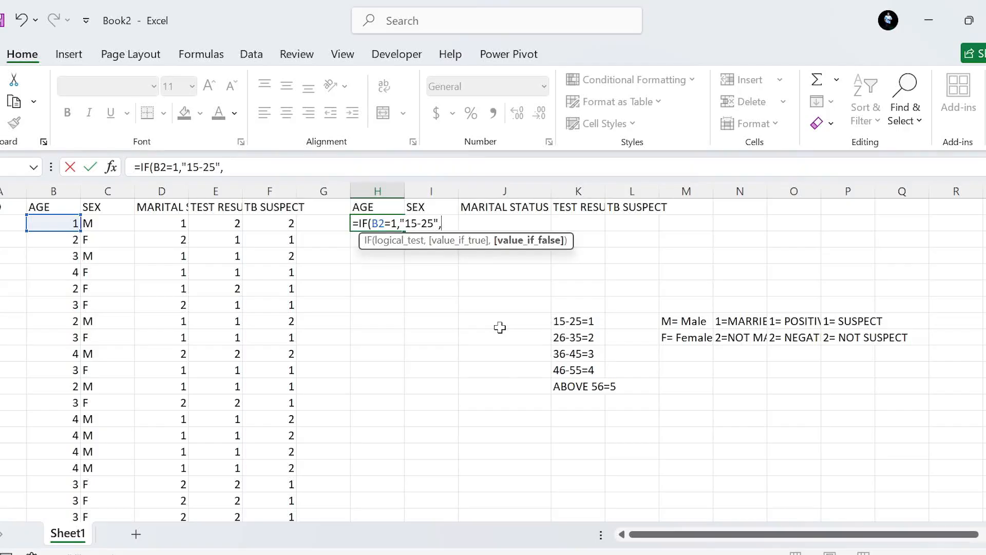
text(i)
key(BackSpace)
text(IF)
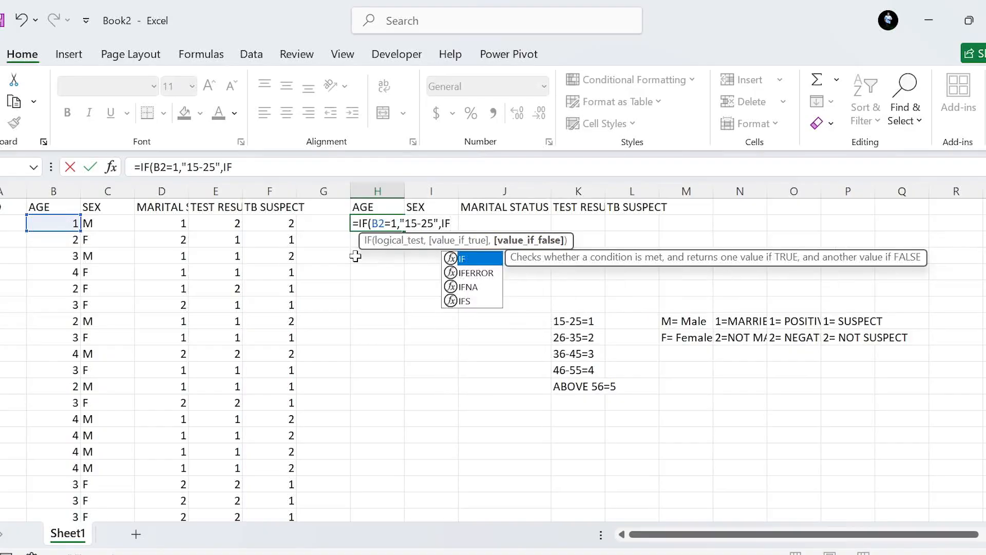
text(()
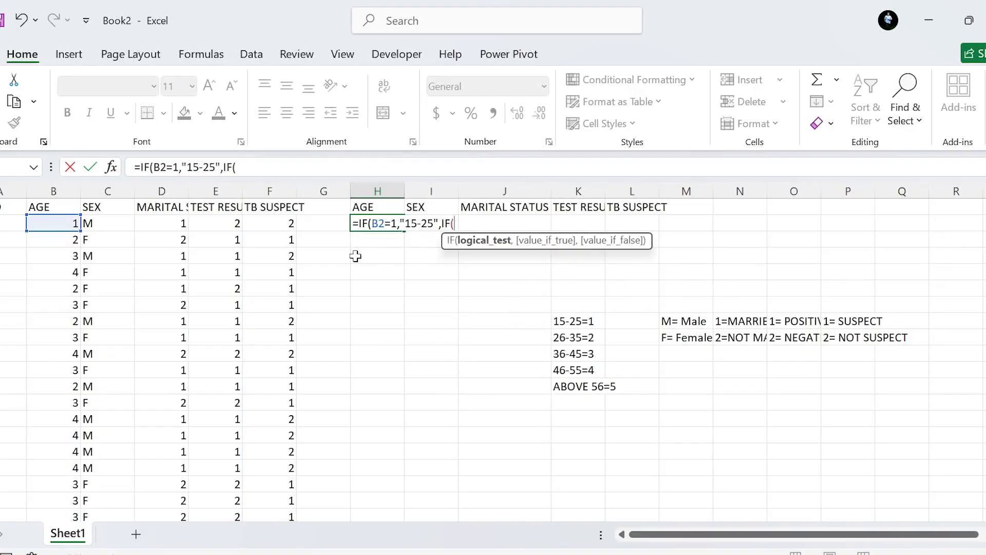
click(61, 222)
text(=)
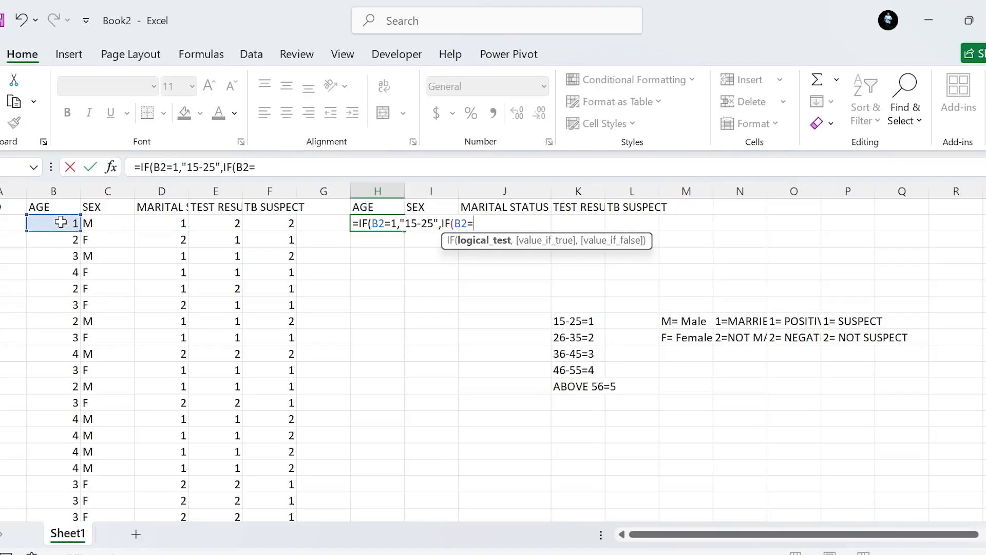
text(2,)
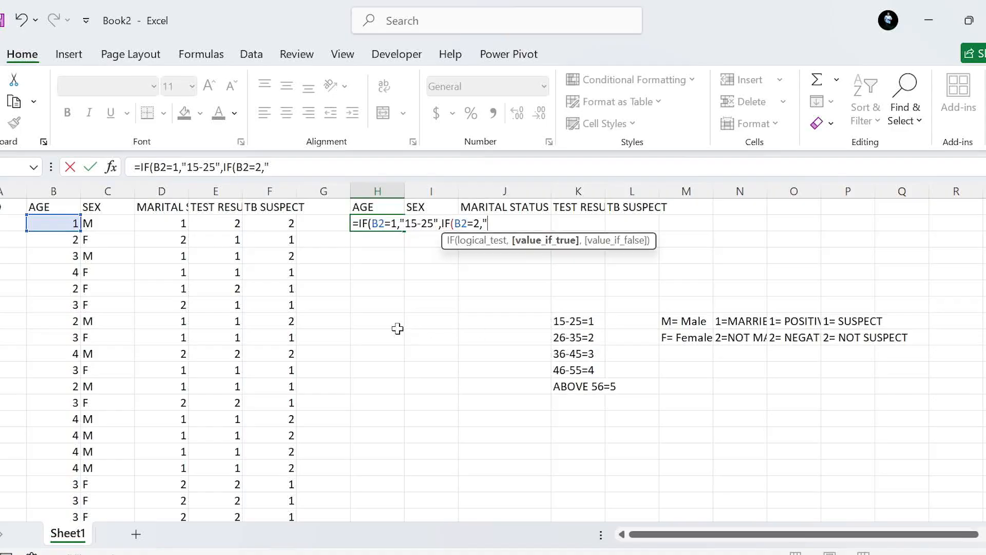
text("26-35",)
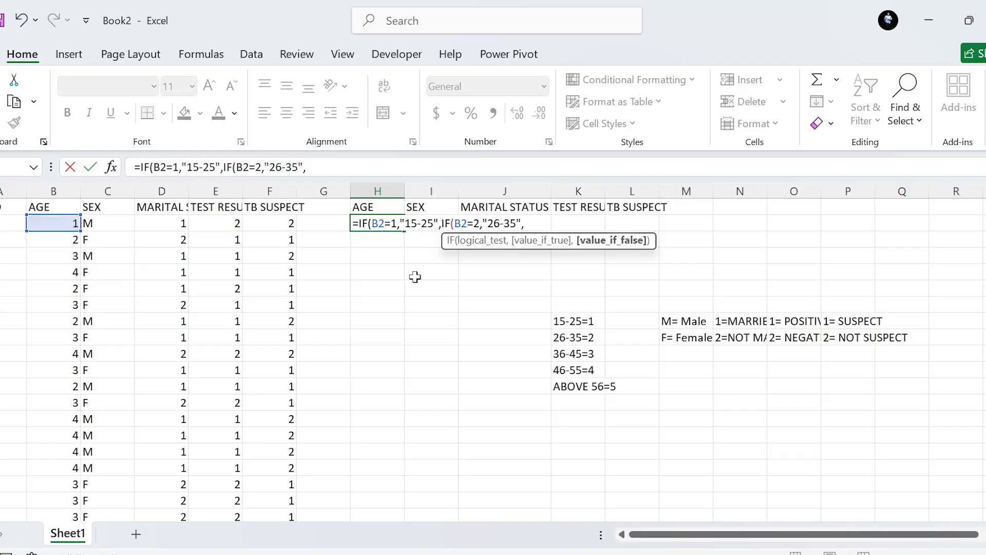
text(IF)
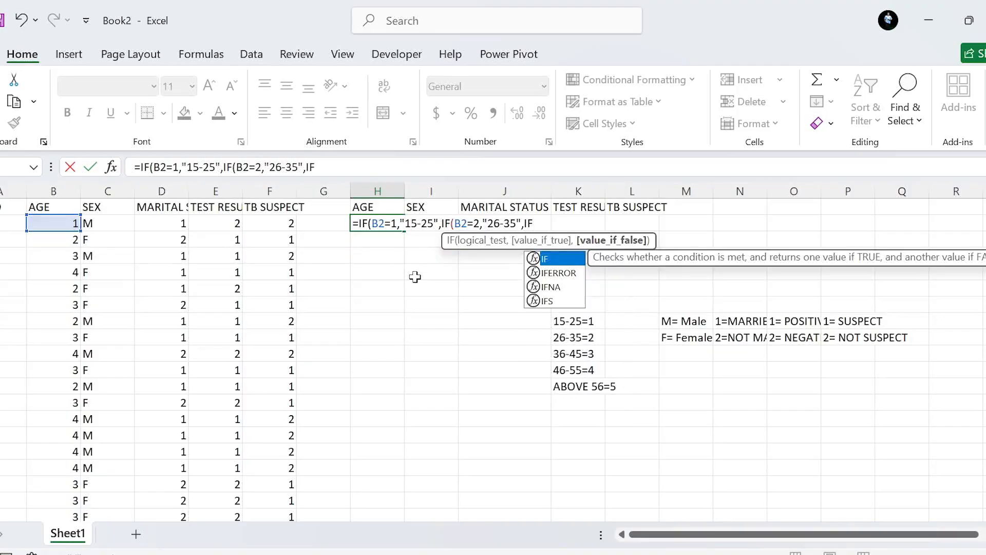
text(()
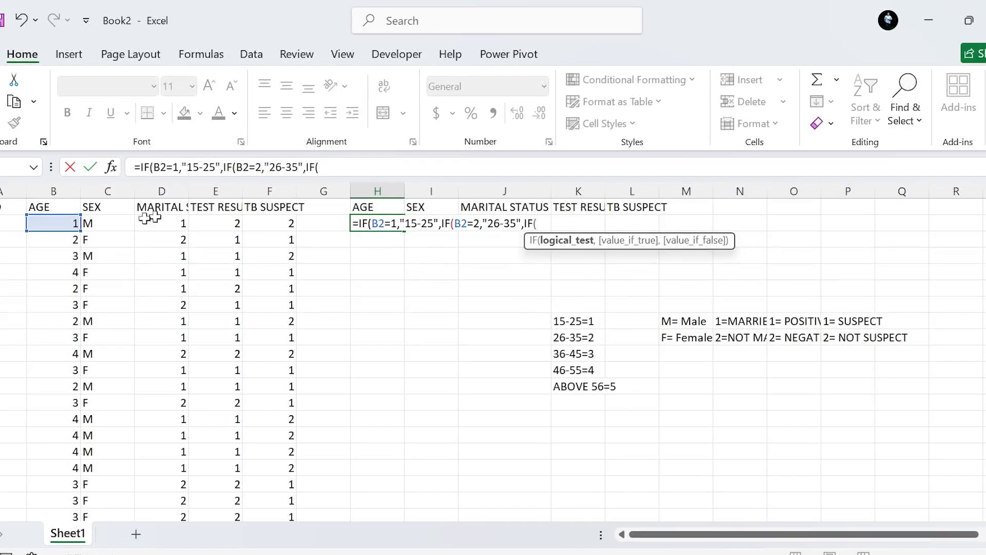
Nest a third IF in the H2 formula that returns "36-45" when B2 equals 3.
click(61, 222)
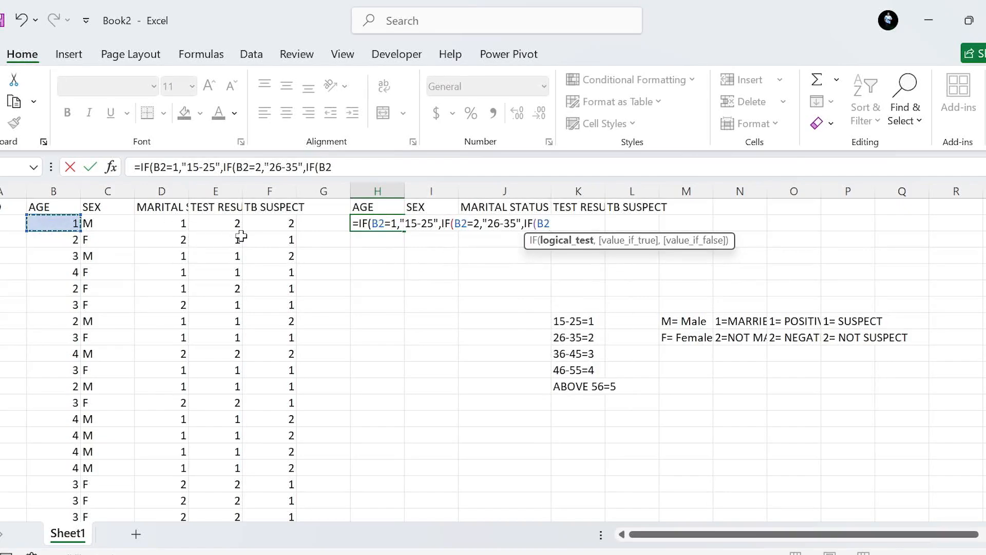
text(=)
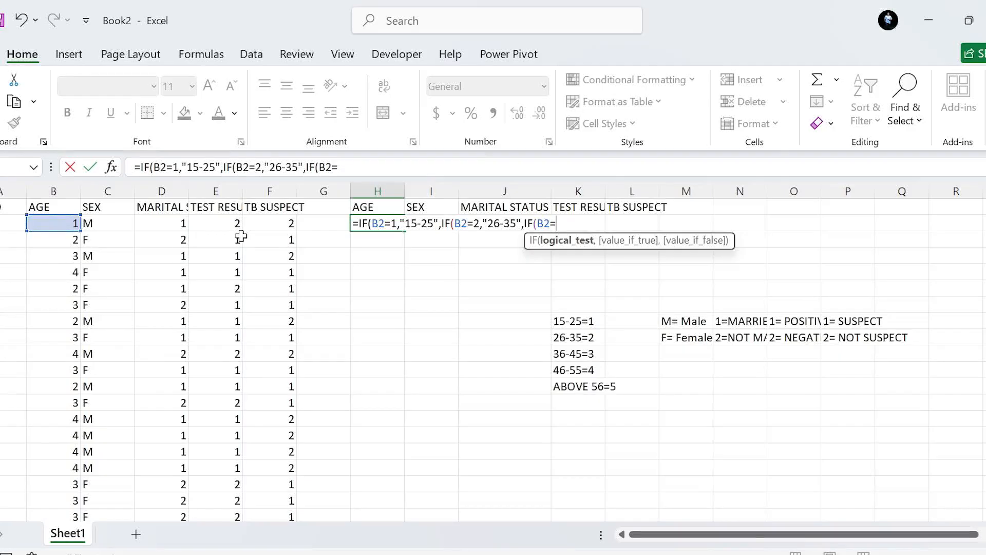
text(3,)
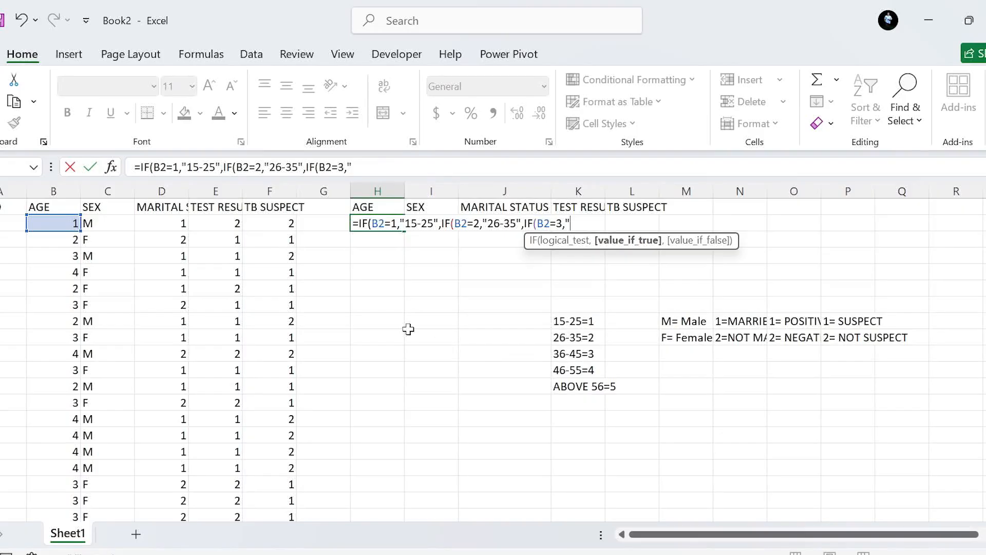
text("36-45",IF)
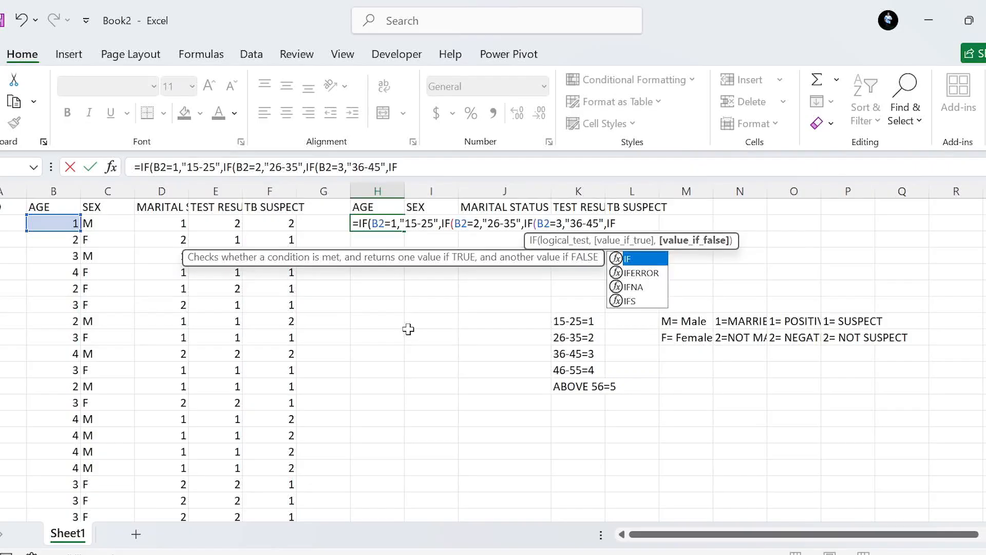
text(()
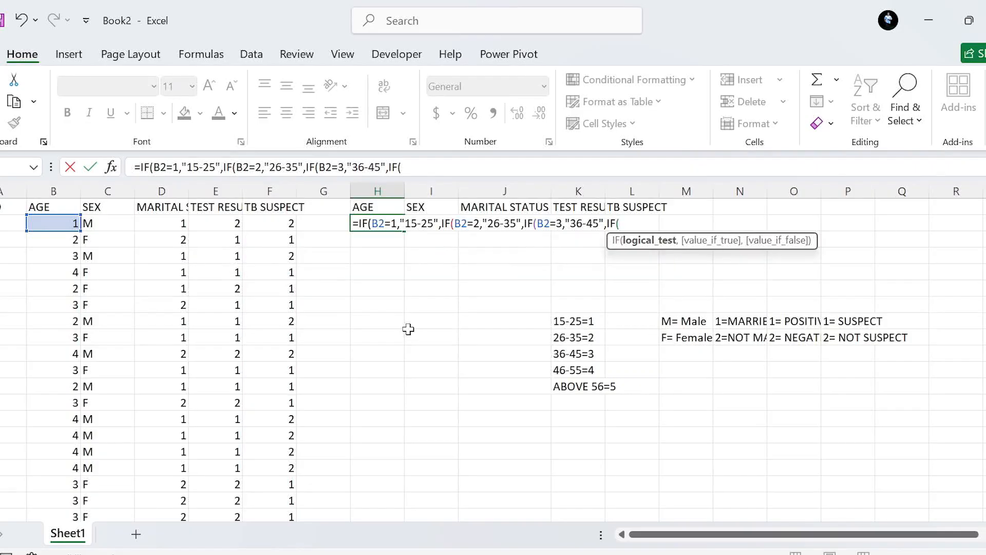
Nest a fourth IF in the H2 formula that returns "46-55" when B2 equals 4.
click(60, 226)
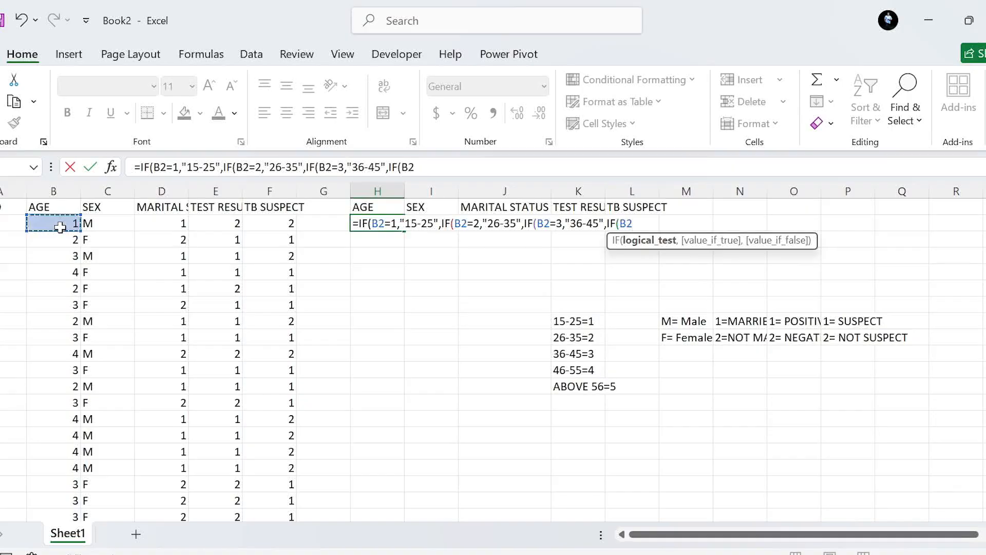
text(=4,)
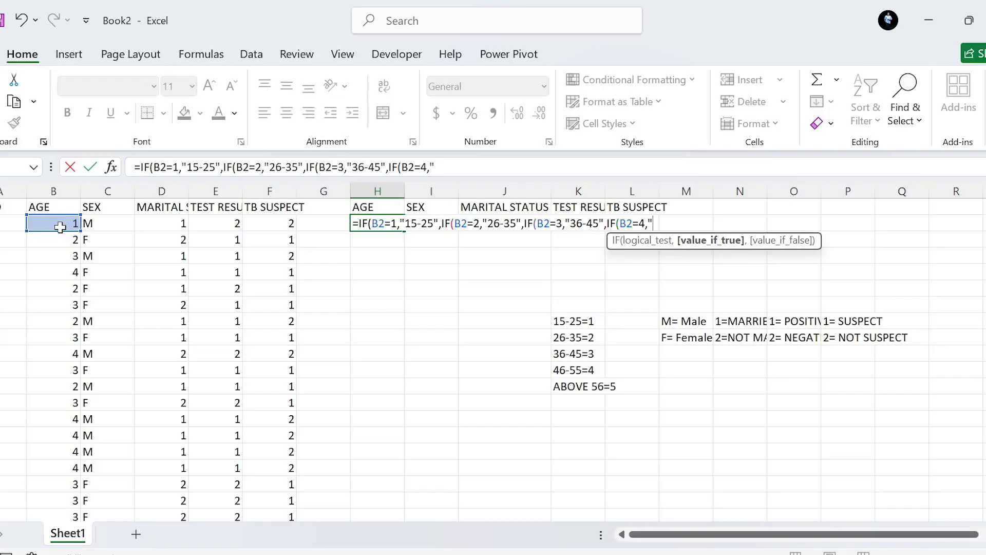
text("46-55)
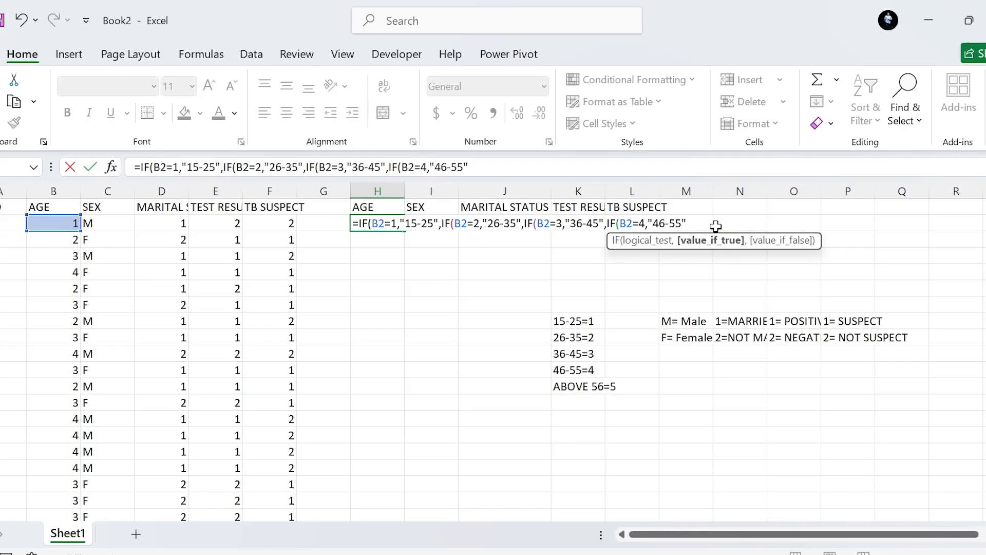
Finish the nested IF formula in H2 with "ABOVE 56" as the final value when no age code matches.
text(,)
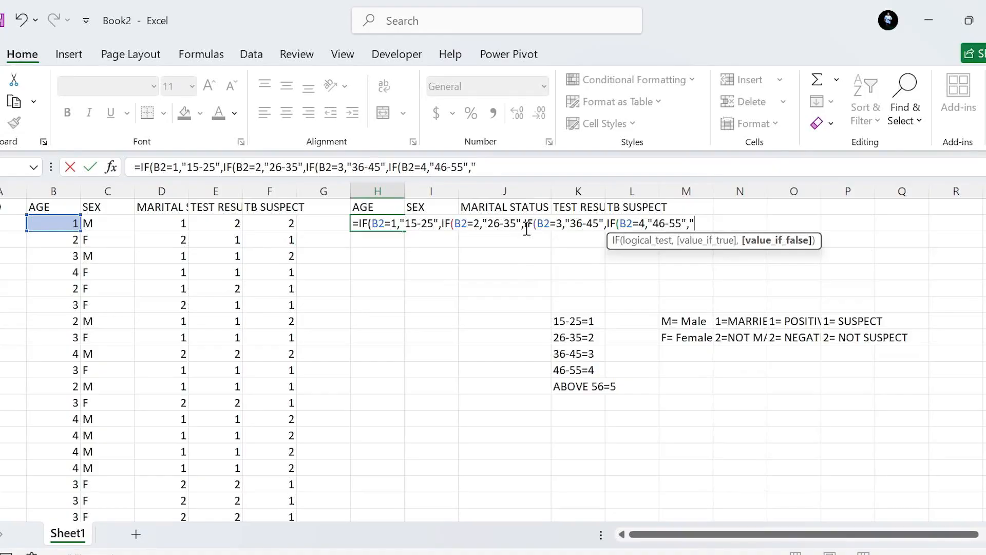
text(ABOVE 56)
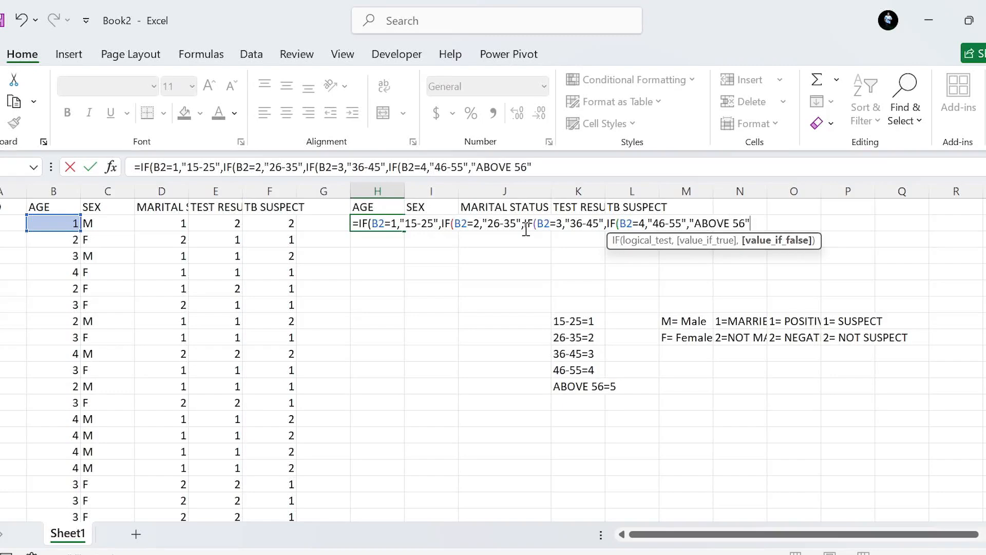
text()))
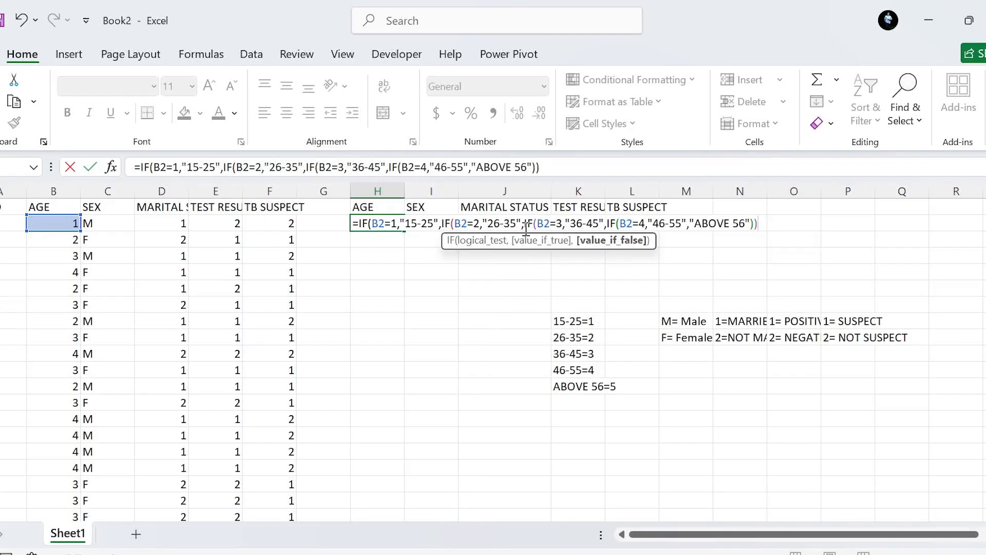
text())
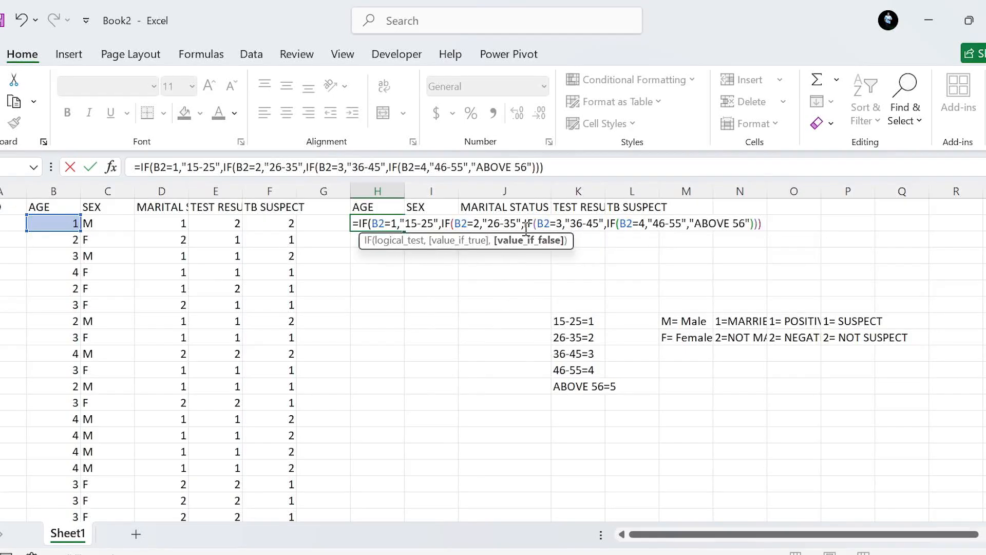
text())
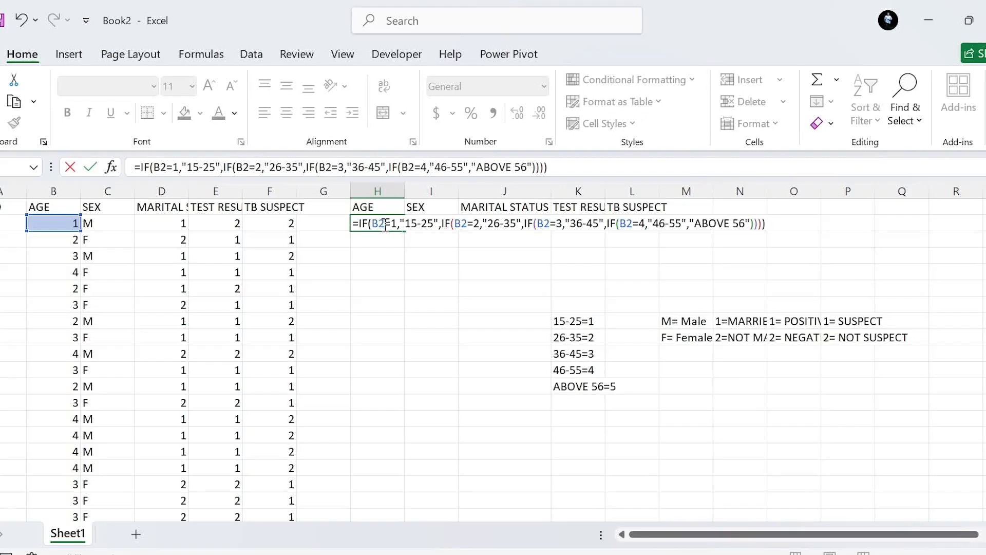
key(Return)
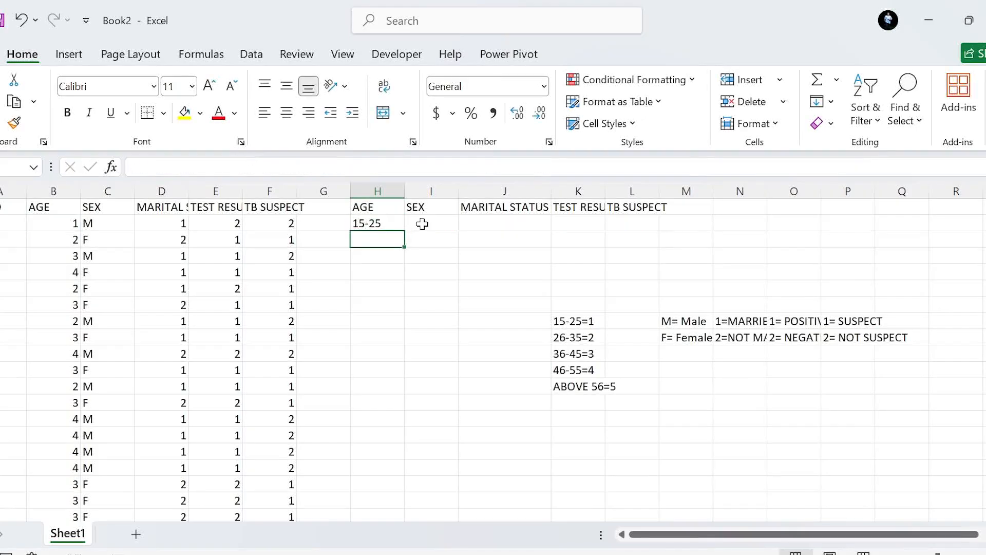
Fill the H2 age formula down the new AGE column through row 21.
click(375, 224)
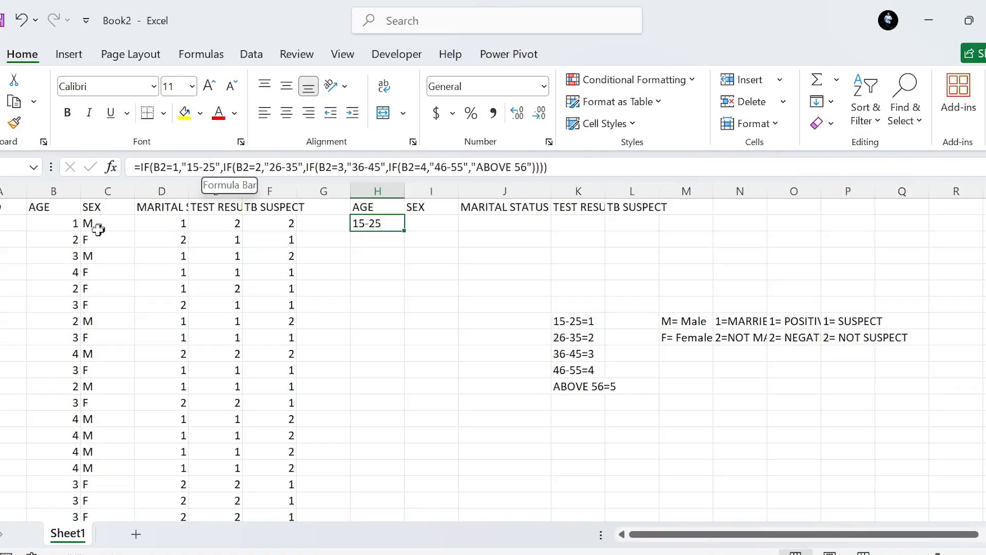
drag(405, 229, 378, 403)
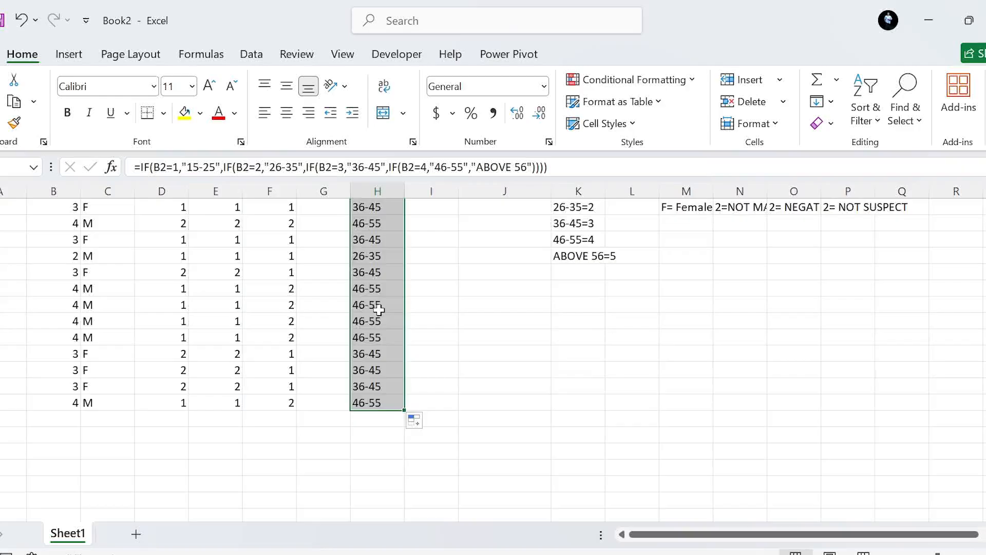
scroll(378, 308, up, 6)
scroll(379, 309, down, 1)
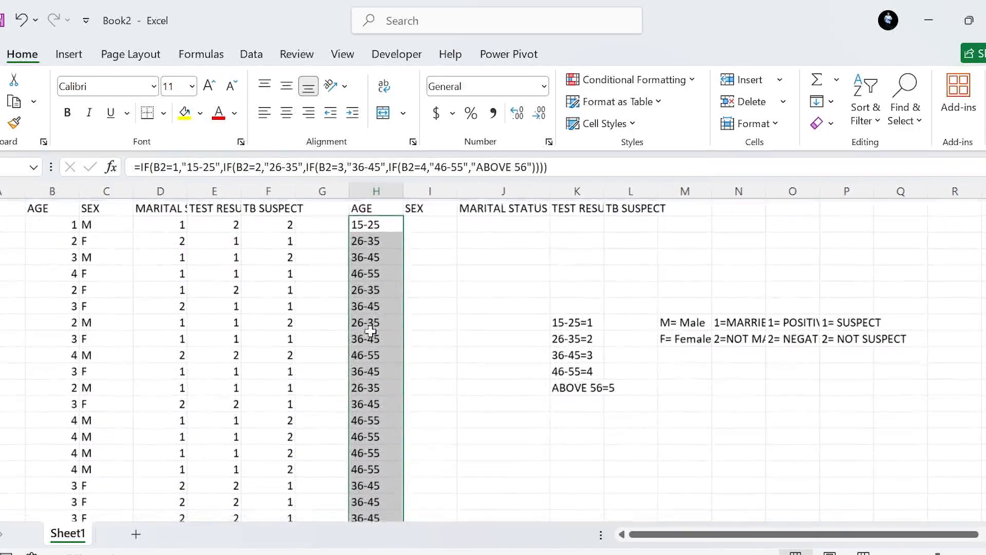
Compare the decoded age ranges in column H with the matching age codes in column B.
click(378, 304)
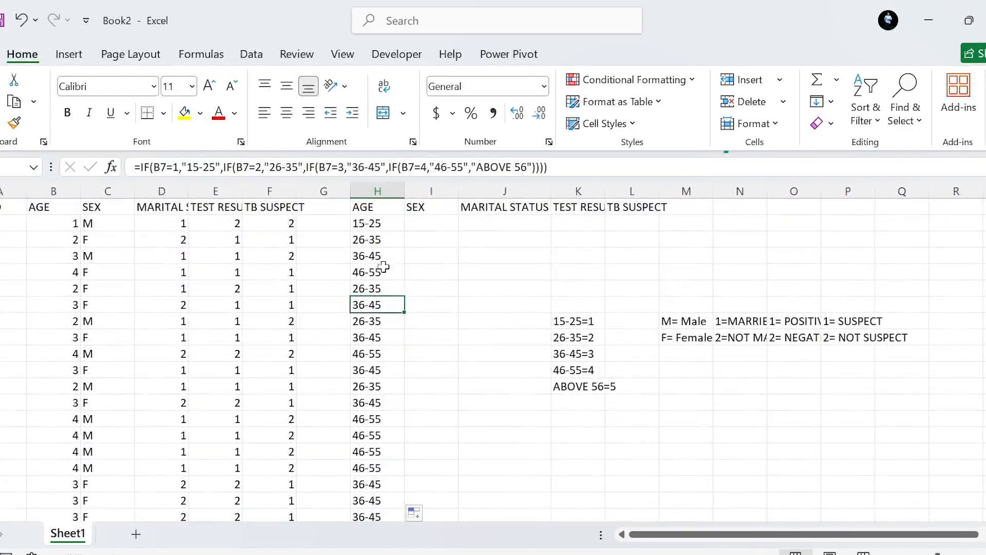
click(376, 257)
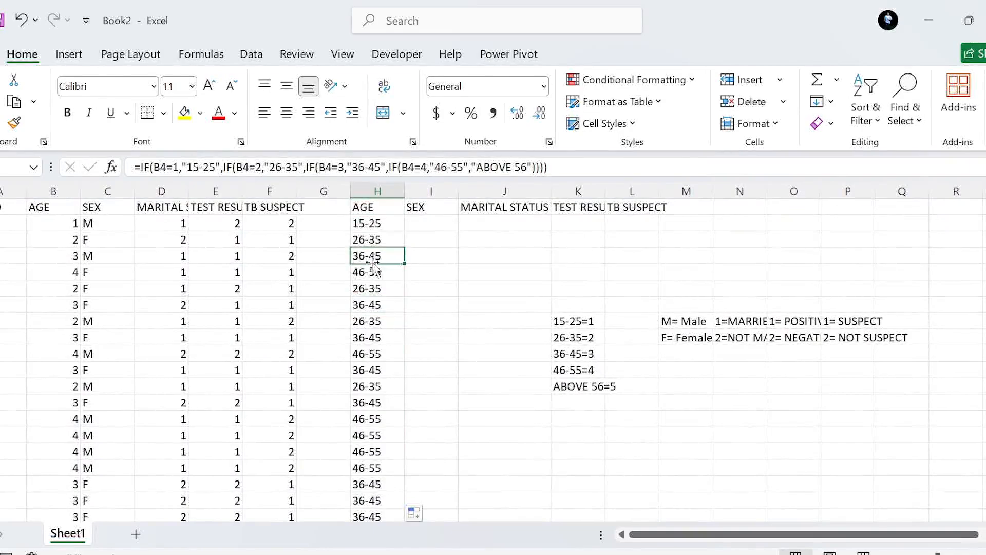
click(65, 257)
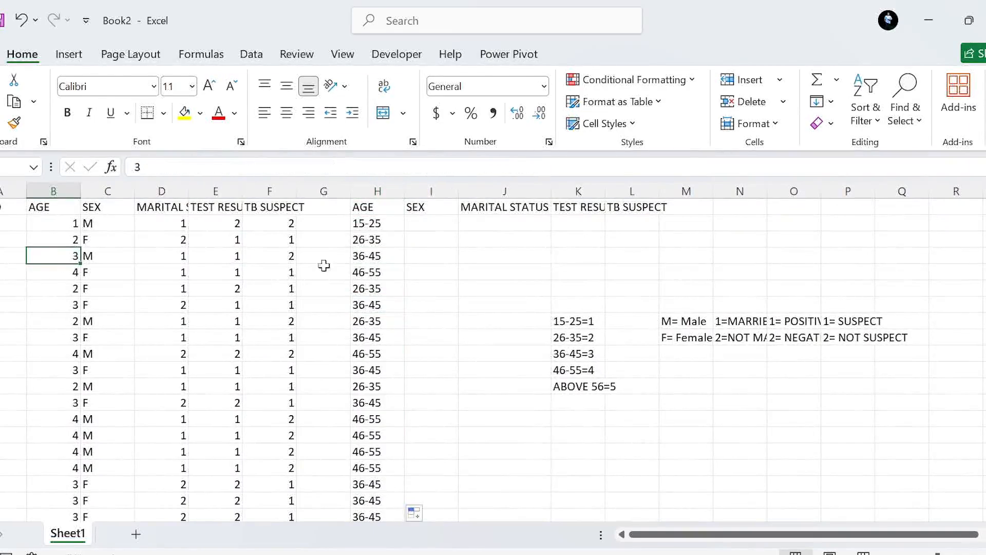
click(374, 256)
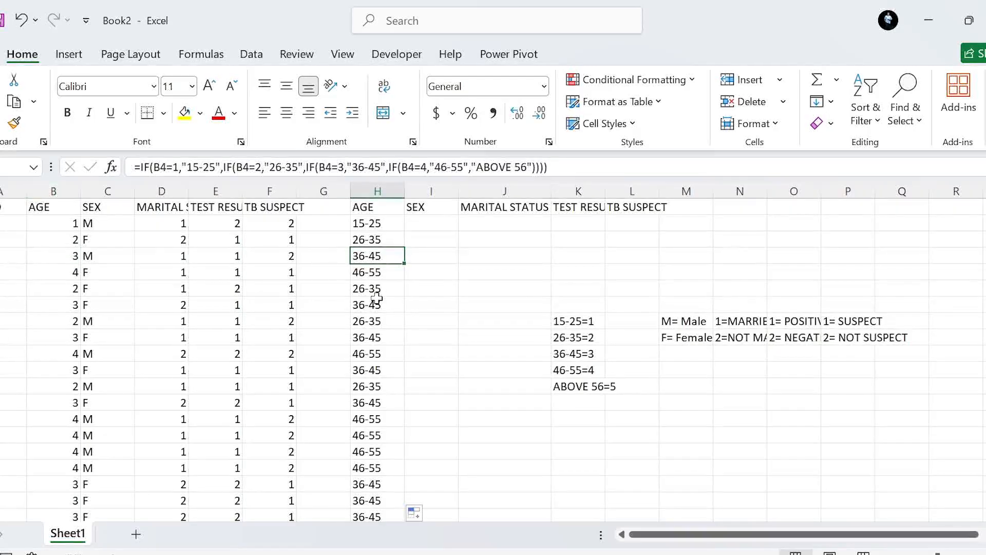
click(78, 291)
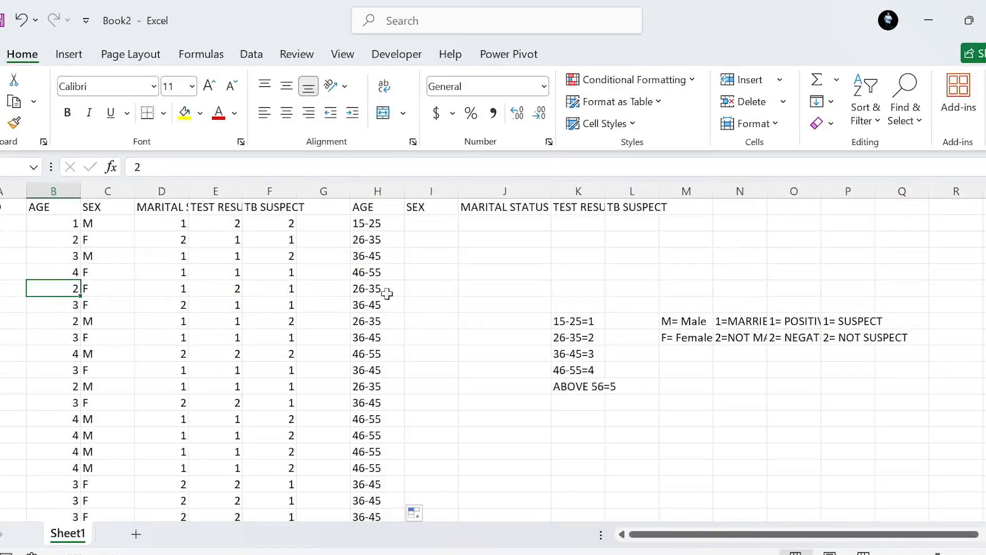
scroll(369, 362, down, 3)
scroll(369, 362, up, 2)
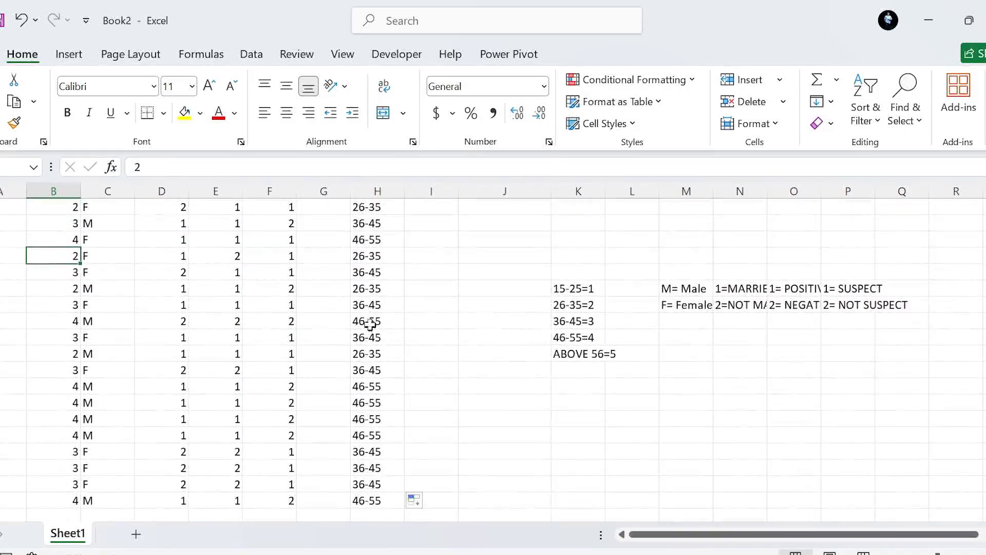
scroll(366, 306, up, 1)
scroll(366, 306, down, 1)
scroll(373, 303, up, 1)
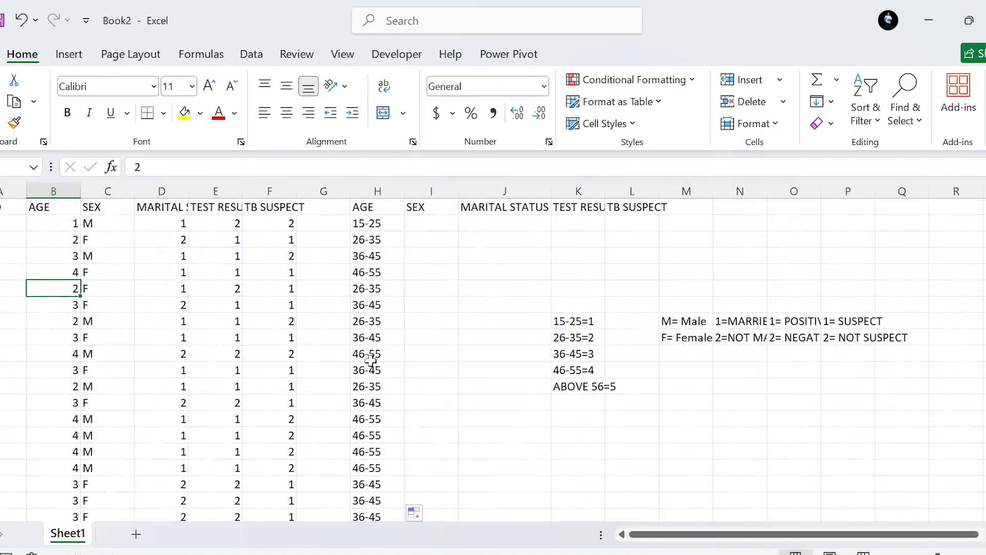
Set the age code in B9 to 5 and check the decoded age in H9.
click(70, 337)
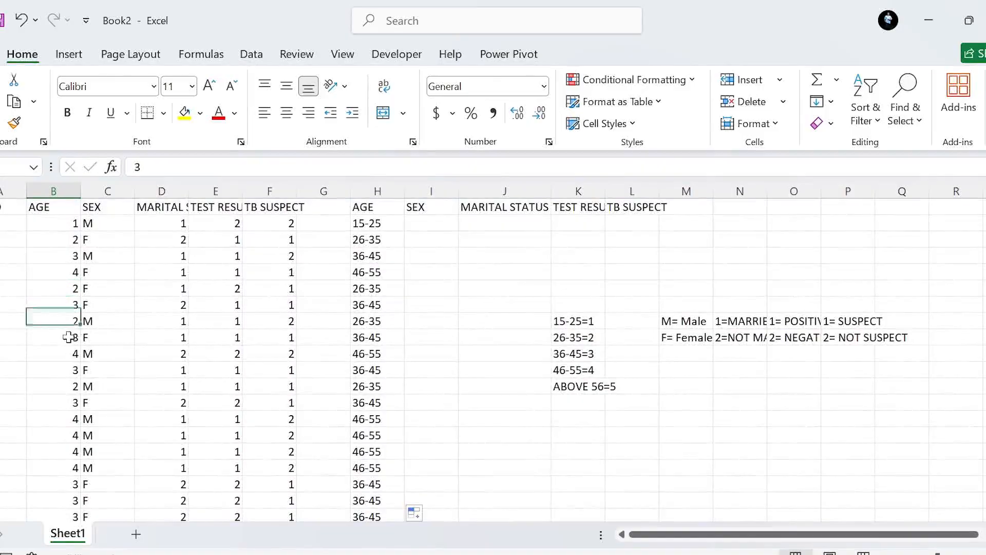
text(5)
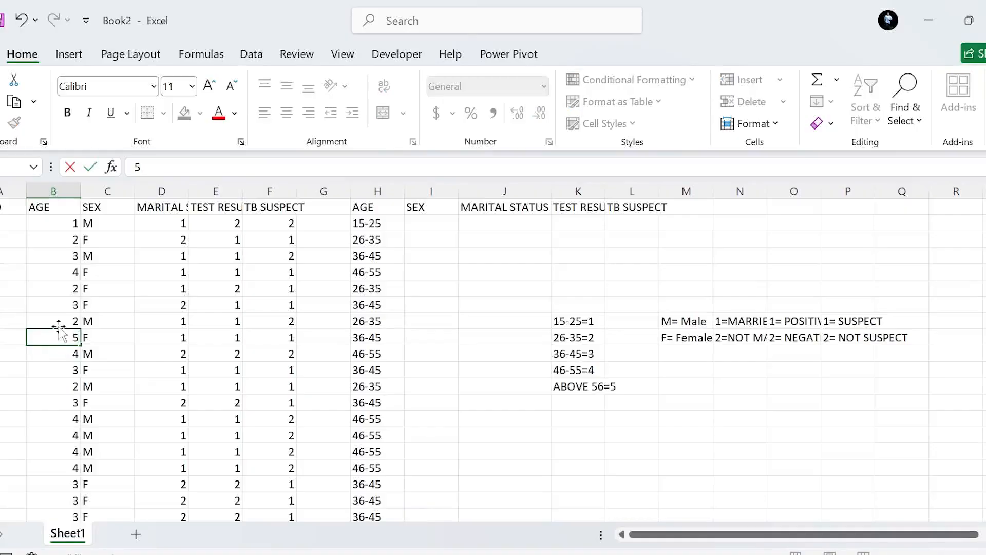
key(Return)
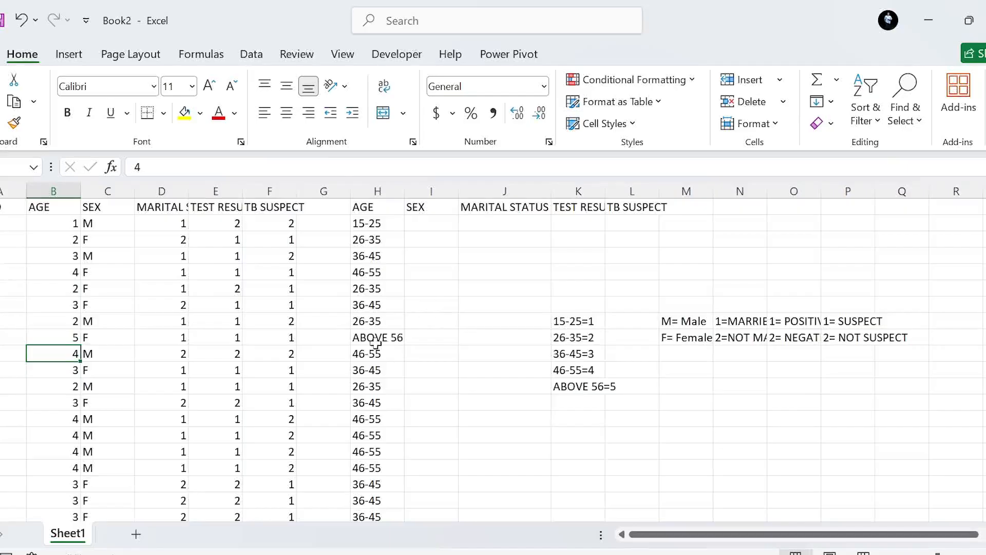
click(377, 338)
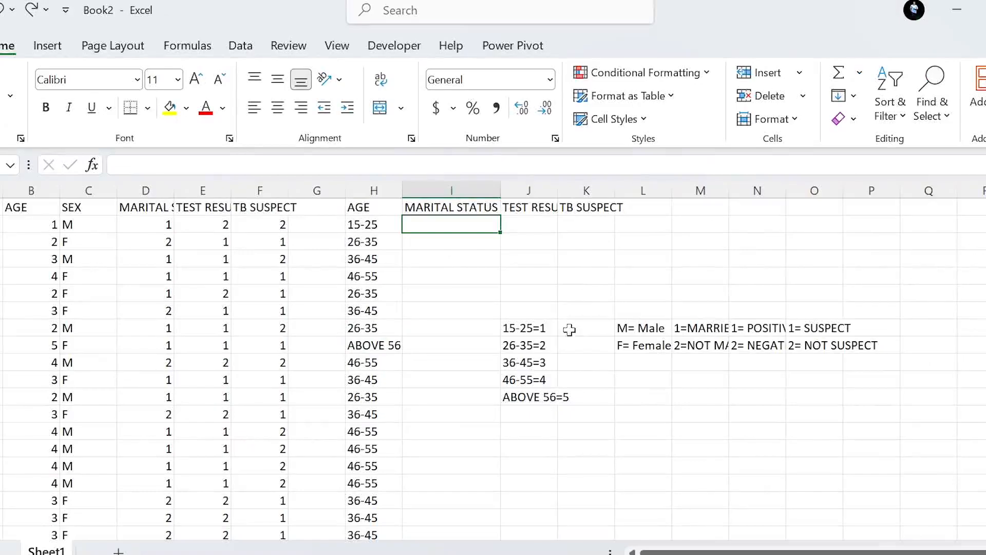
Begin an IF formula in I2 under MARITAL STATUS that tests whether D2 equals 1.
click(163, 224)
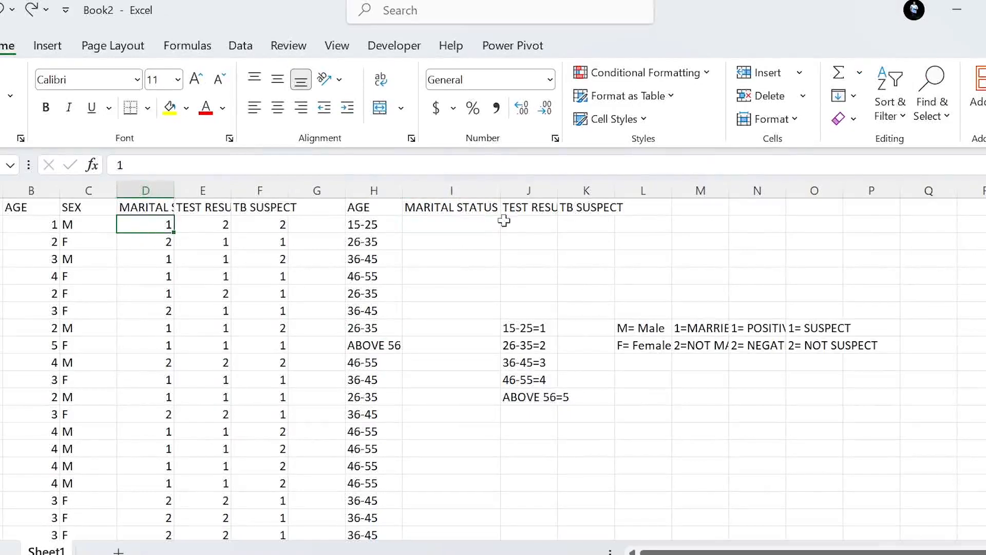
click(470, 220)
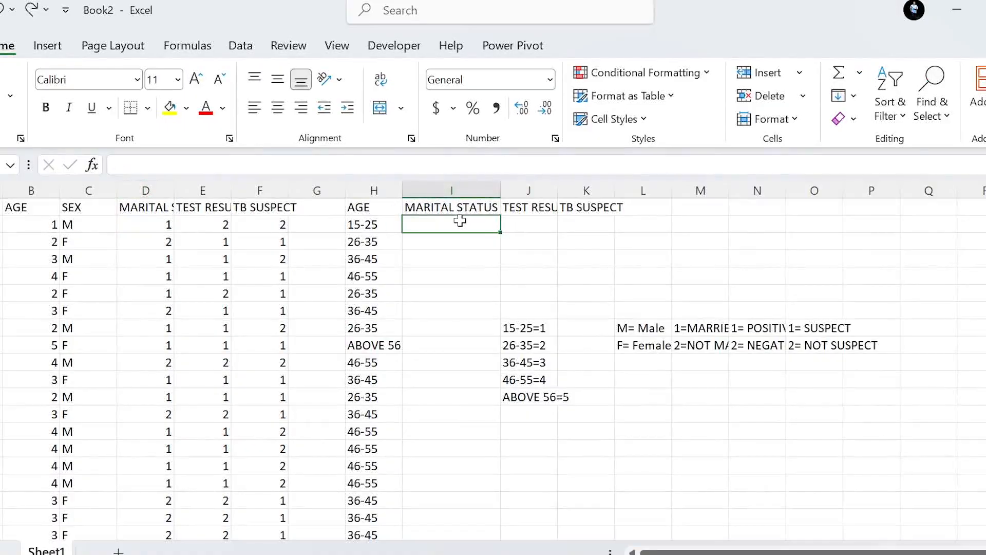
text(=if)
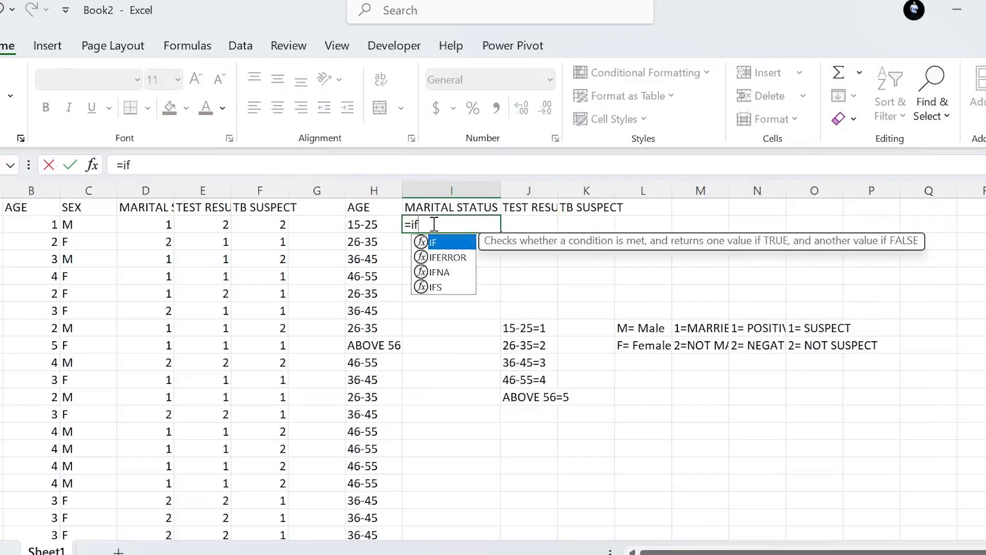
key(Escape)
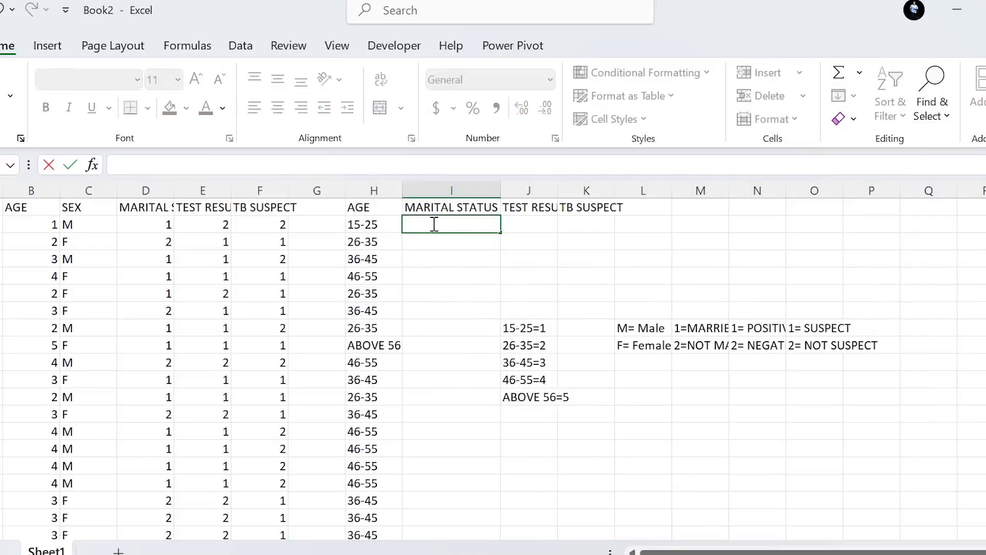
text(=IF()
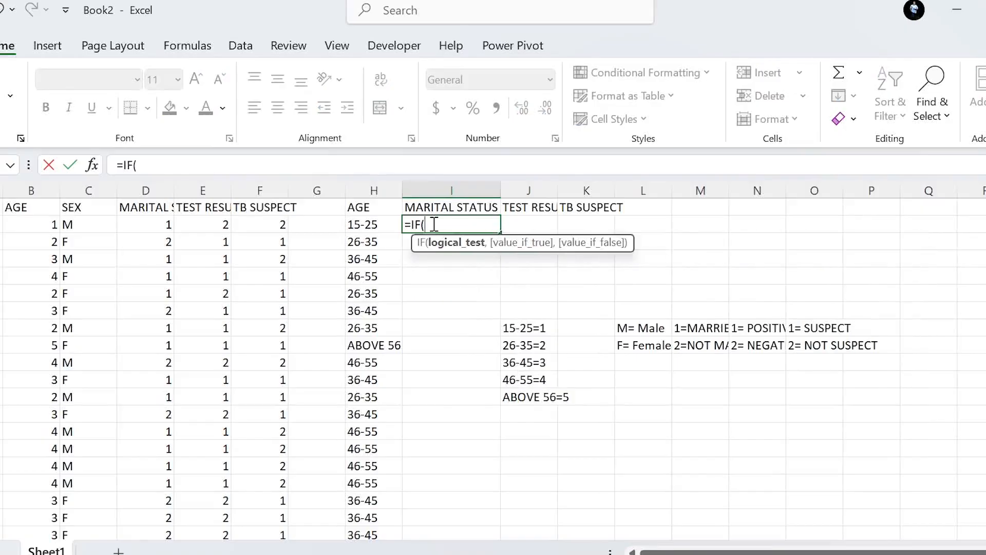
click(160, 224)
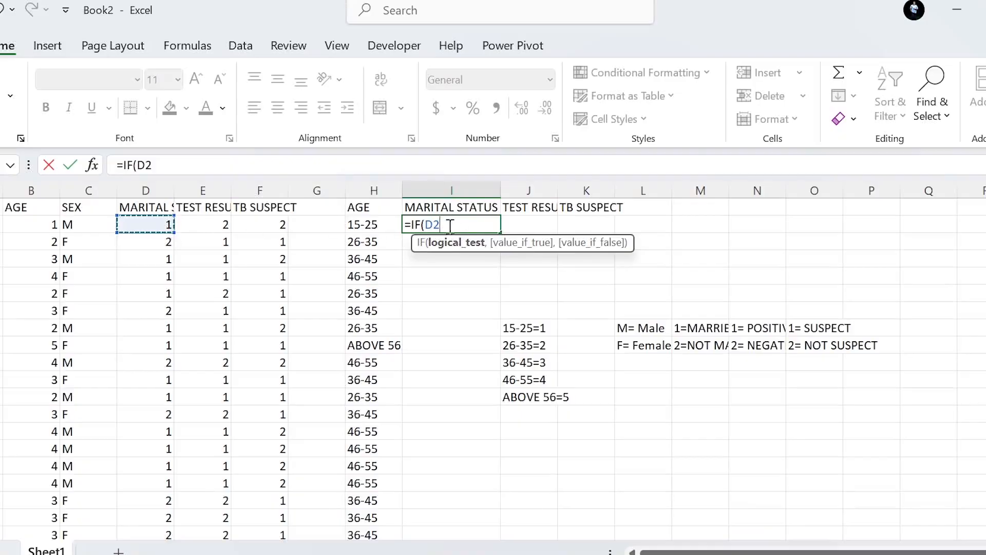
text(=1,)
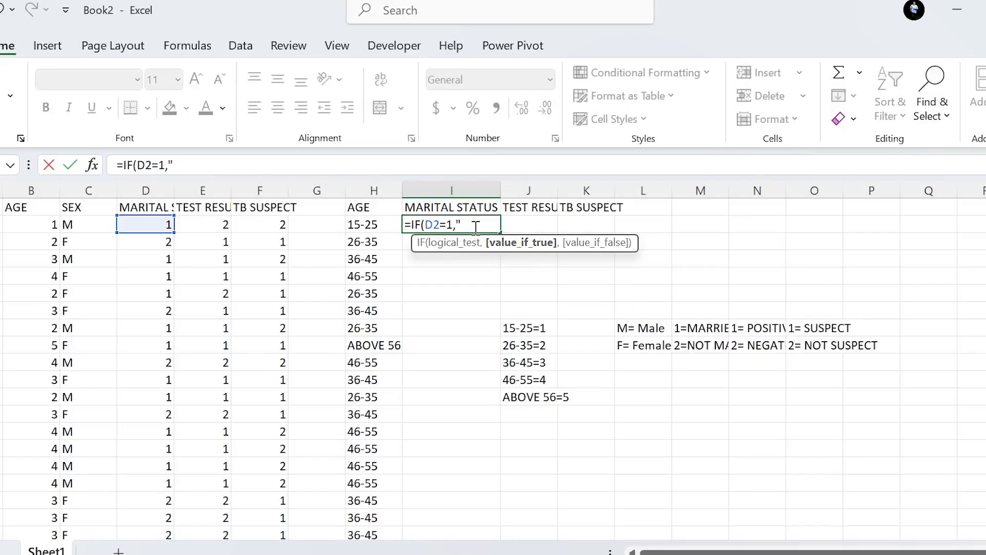
Complete the I2 formula so it returns "MARRIED" when the test is true and "NOT MARRIED" otherwise.
text(MARRIED)
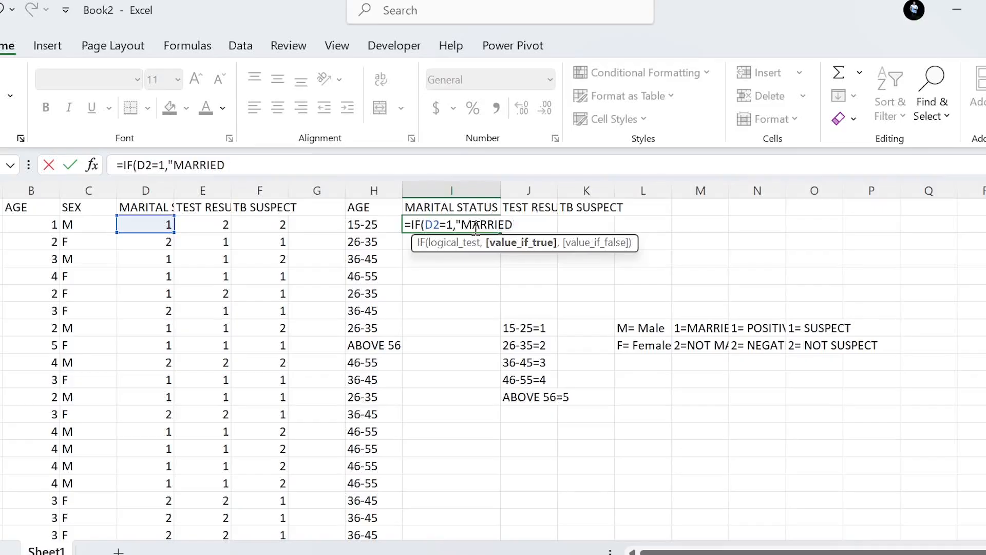
text(",)
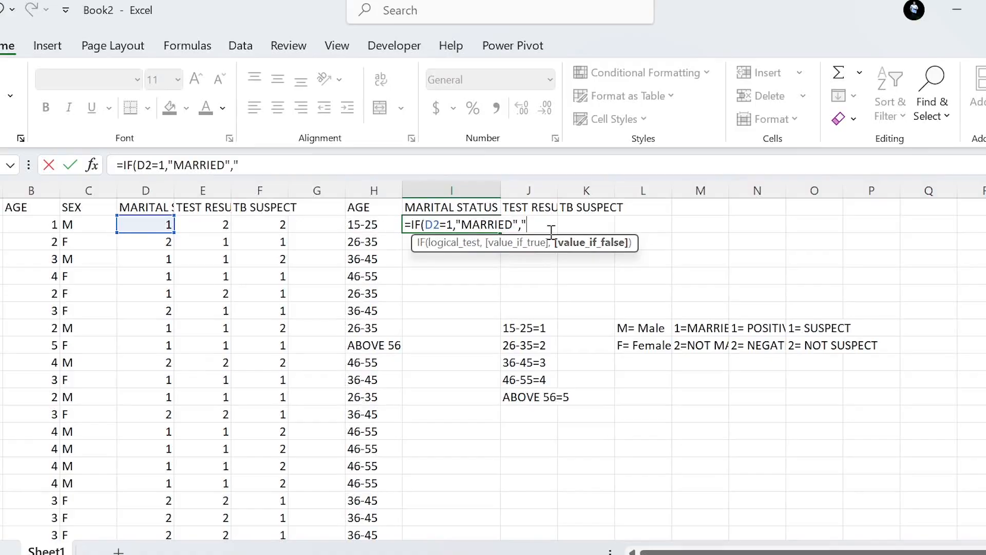
text("NOT MARRIED)
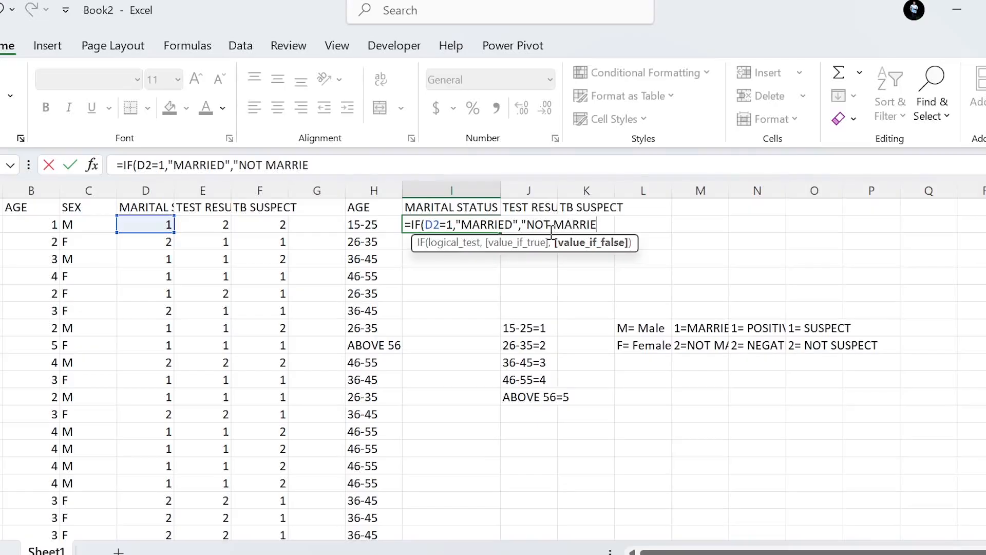
text("))
key(Return)
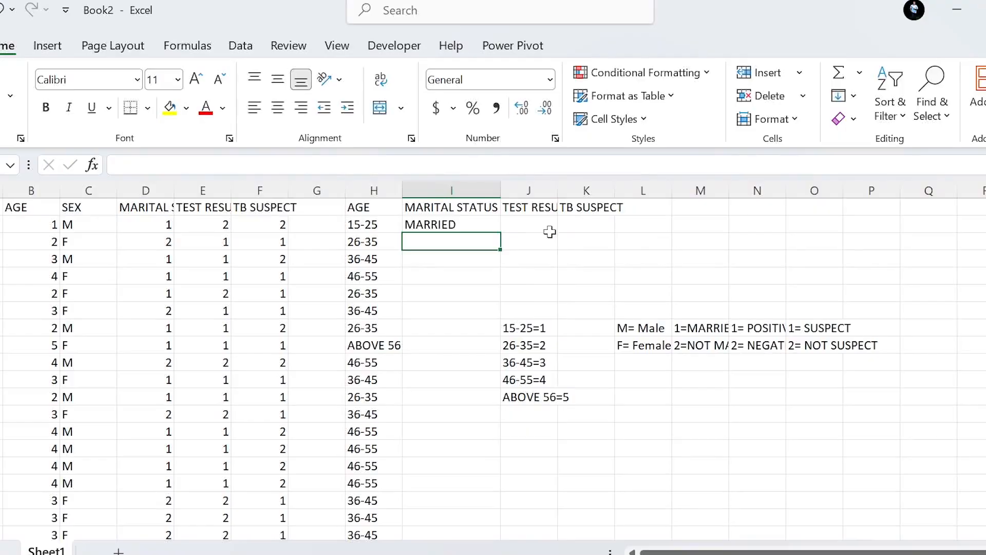
Fill the I2 formula down the new MARITAL STATUS column through row 21.
click(427, 224)
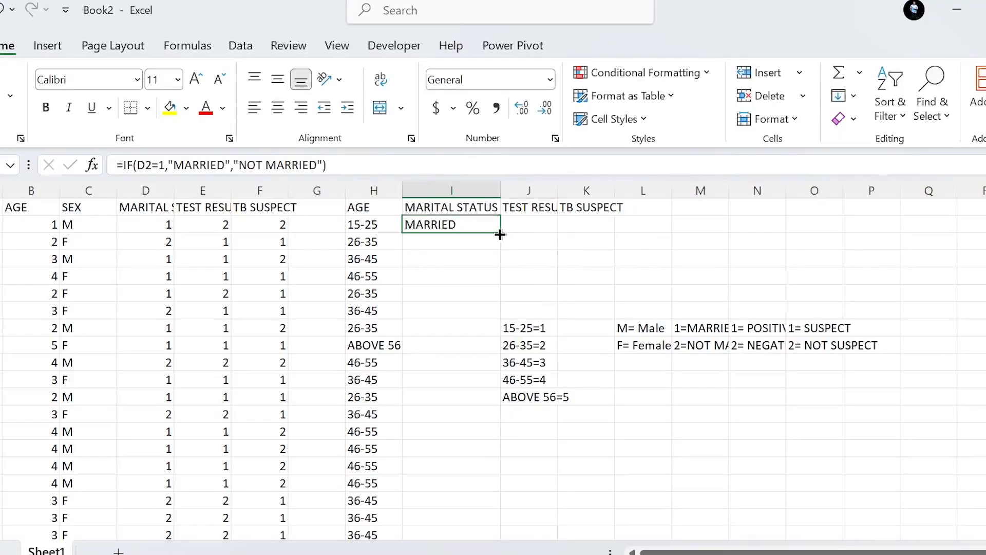
drag(499, 235, 473, 510)
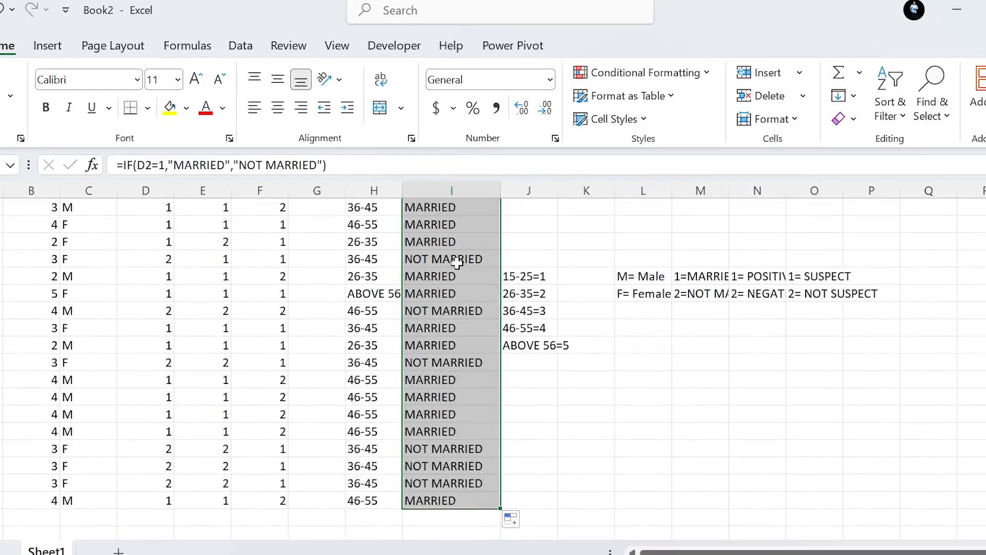
scroll(452, 260, up, 1)
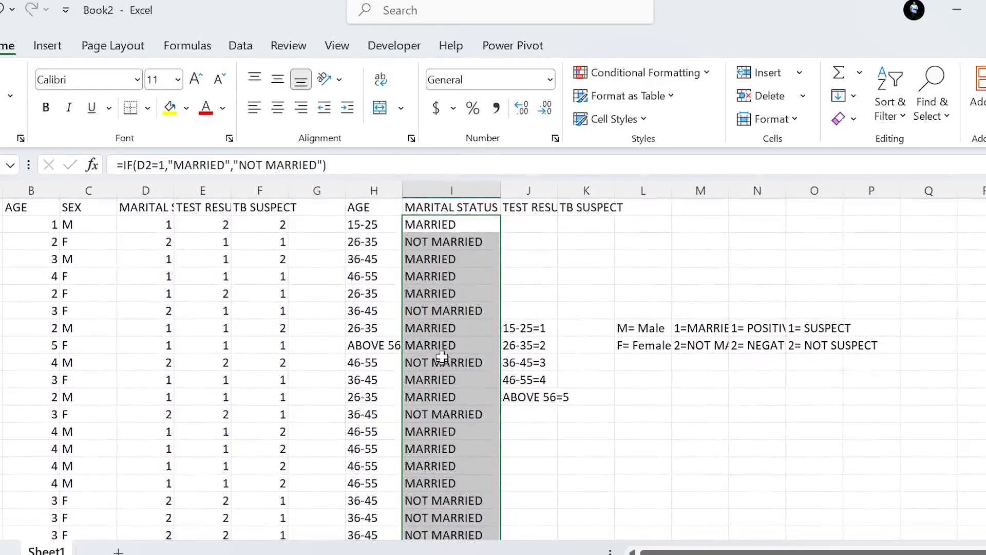
click(456, 224)
Widen column J and begin an IF formula in J2 under TEST RESULT that tests whether E2 equals 1.
drag(558, 190, 625, 189)
click(543, 225)
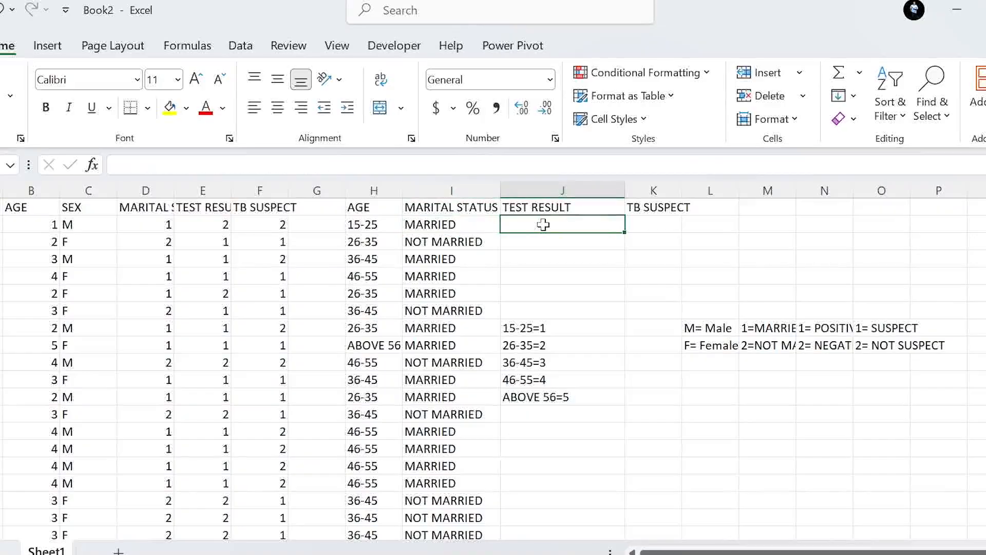
text(=)
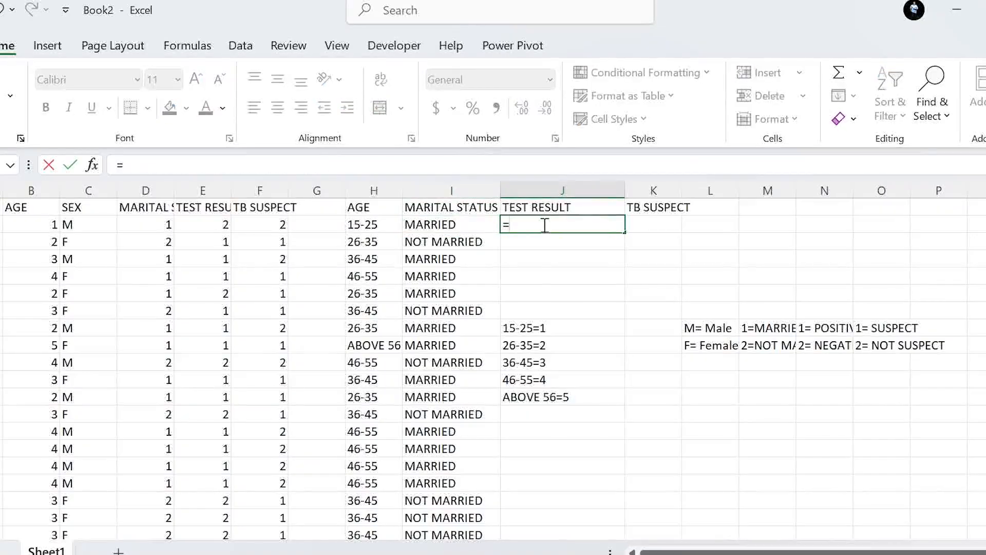
text(IF()
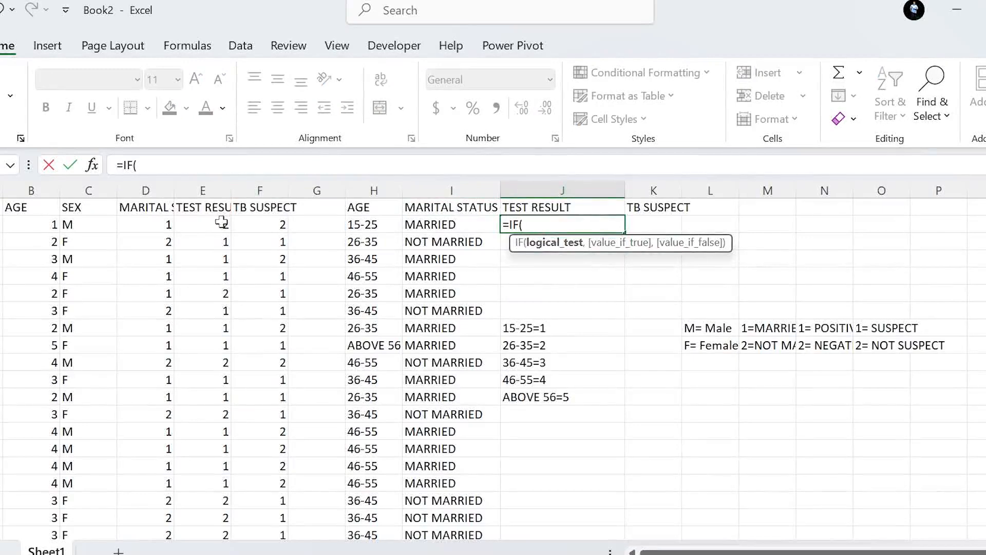
click(203, 225)
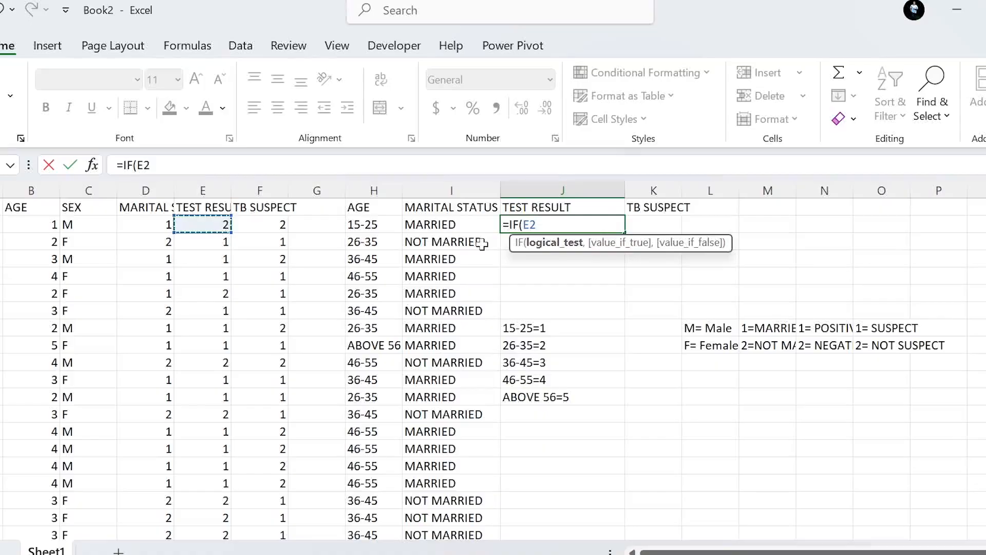
text(=1,)
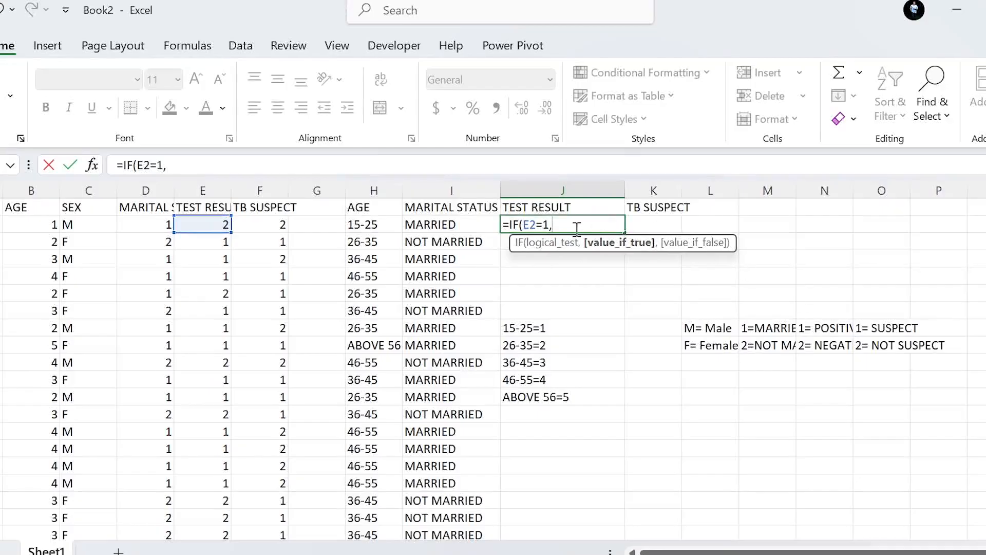
text("POSITIVE")
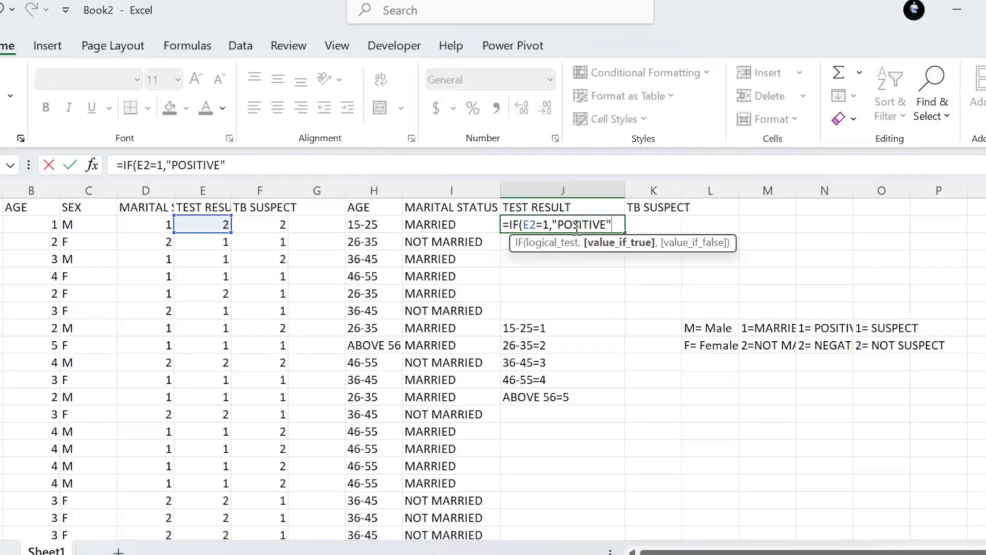
text(,)
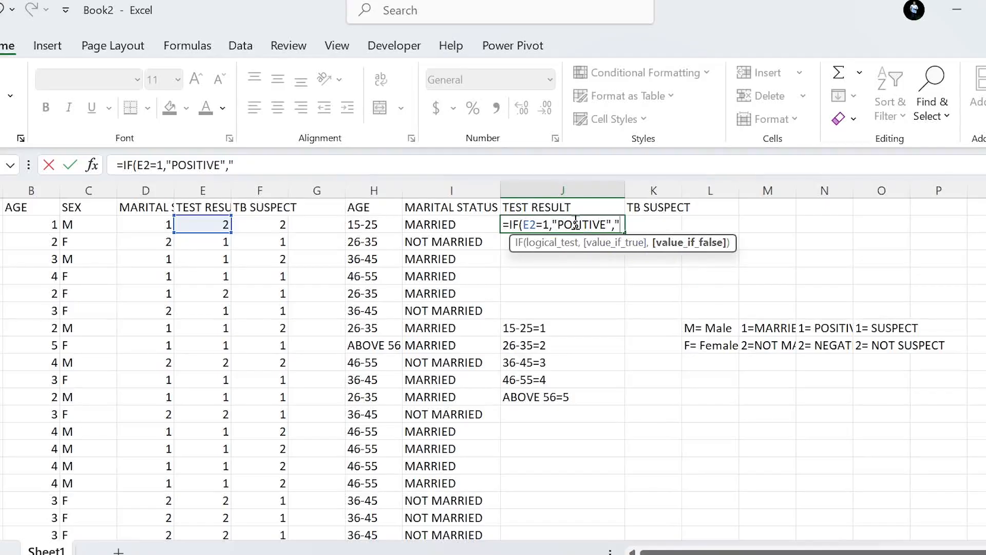
Complete the J2 formula so it returns "POSITIVE" when the test is true and "NEGATIVE" otherwise.
text(EGATIV)
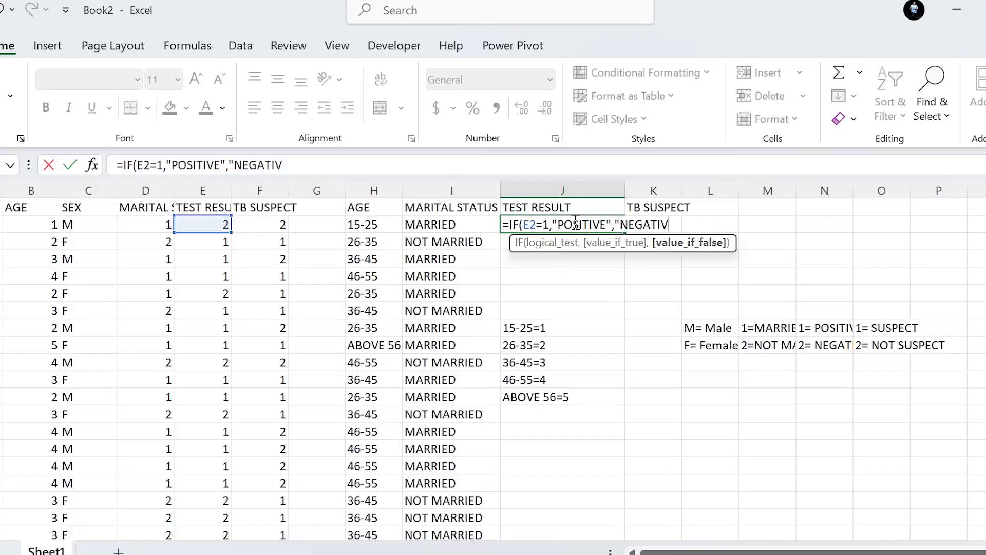
text(E"))
key(Return)
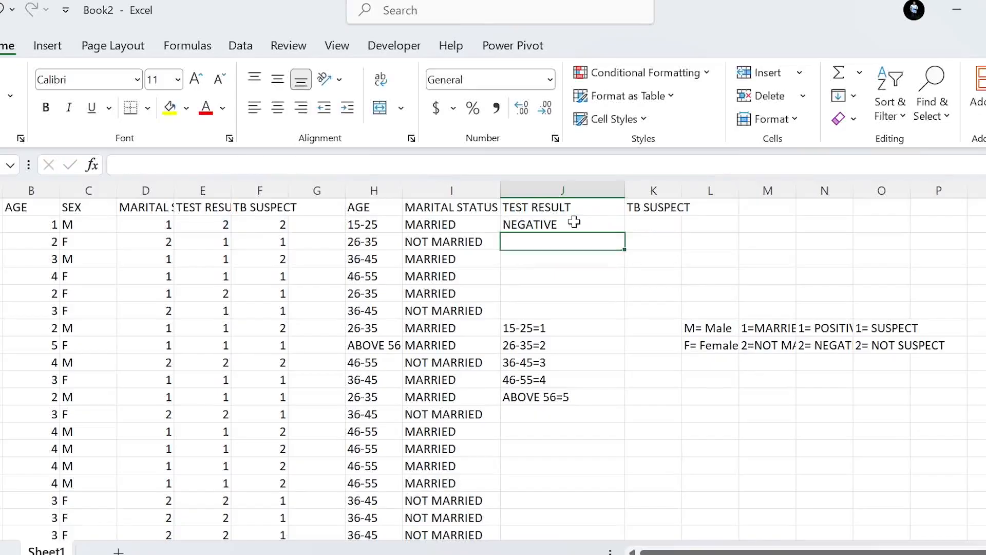
Fill the J2 formula down the new TEST RESULT column through row 21.
click(590, 226)
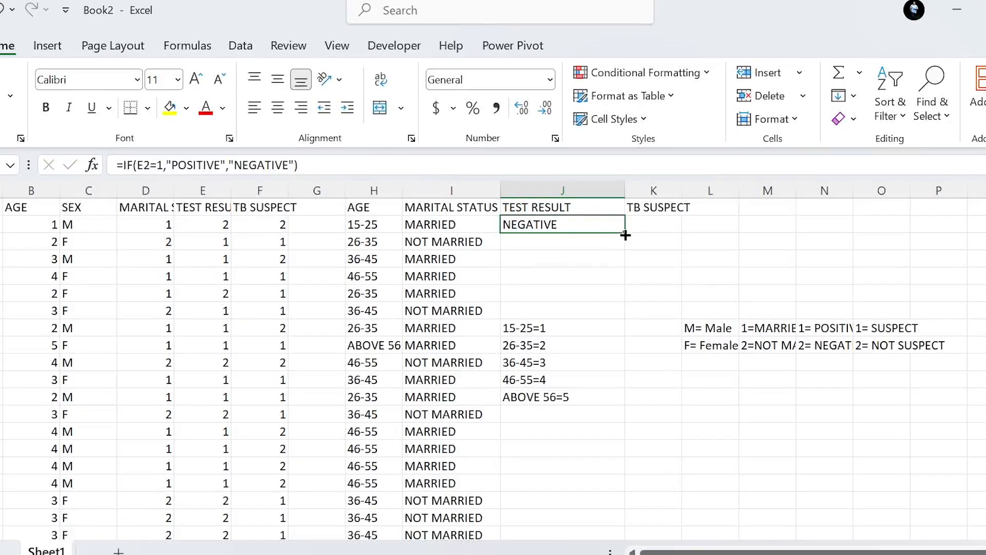
drag(625, 234, 601, 506)
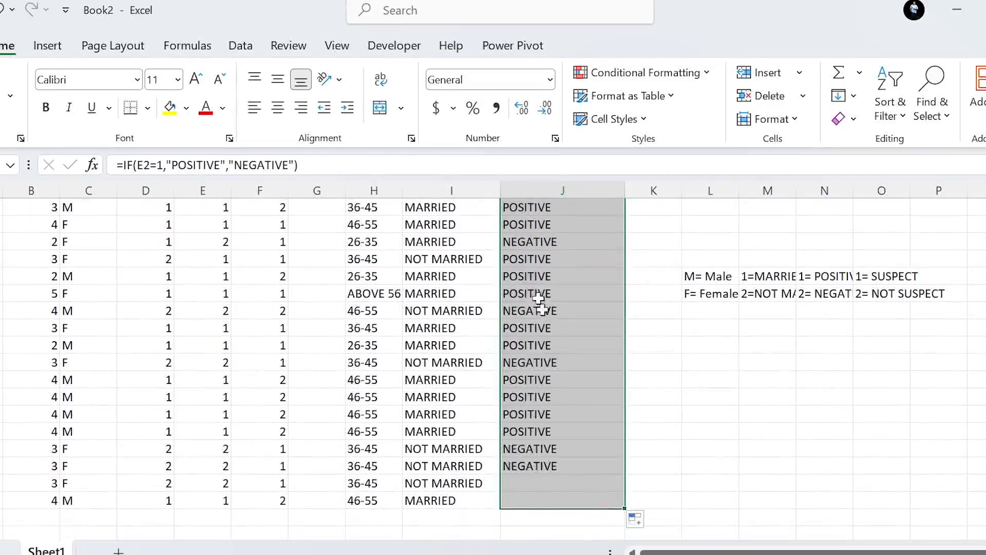
scroll(537, 290, up, 1)
Begin an IF formula in K2 under TB SUSPECT that tests whether F2 equals 1.
click(656, 221)
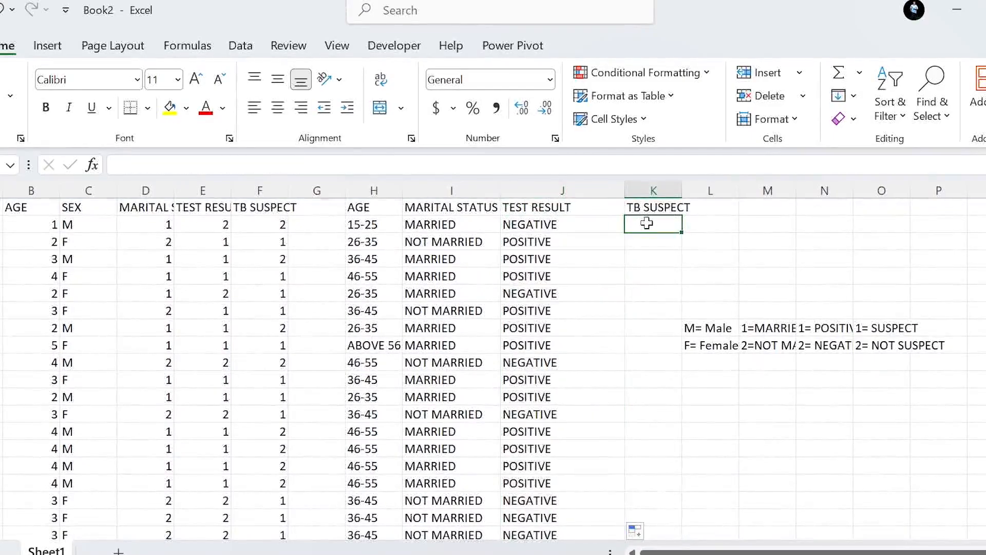
text(=IF()
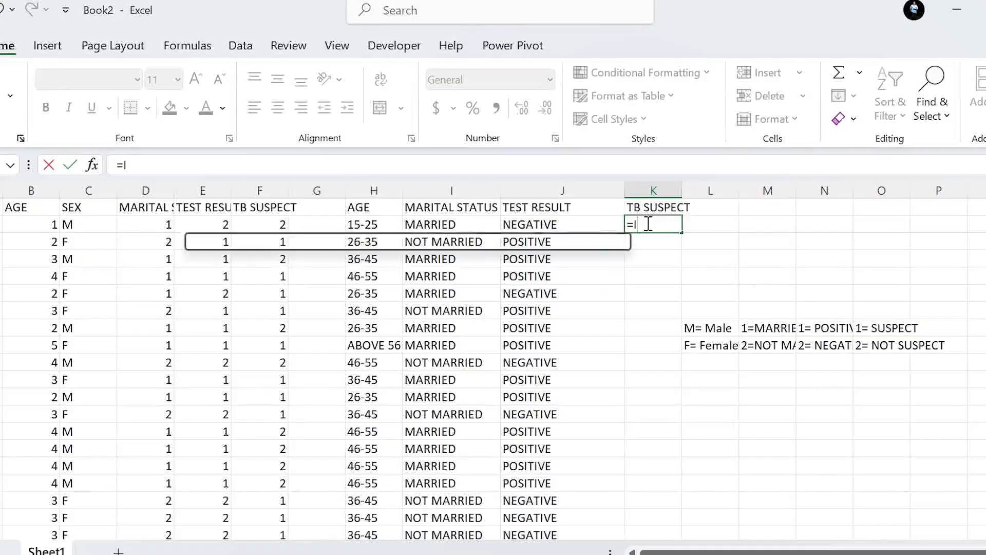
click(267, 224)
text(=)
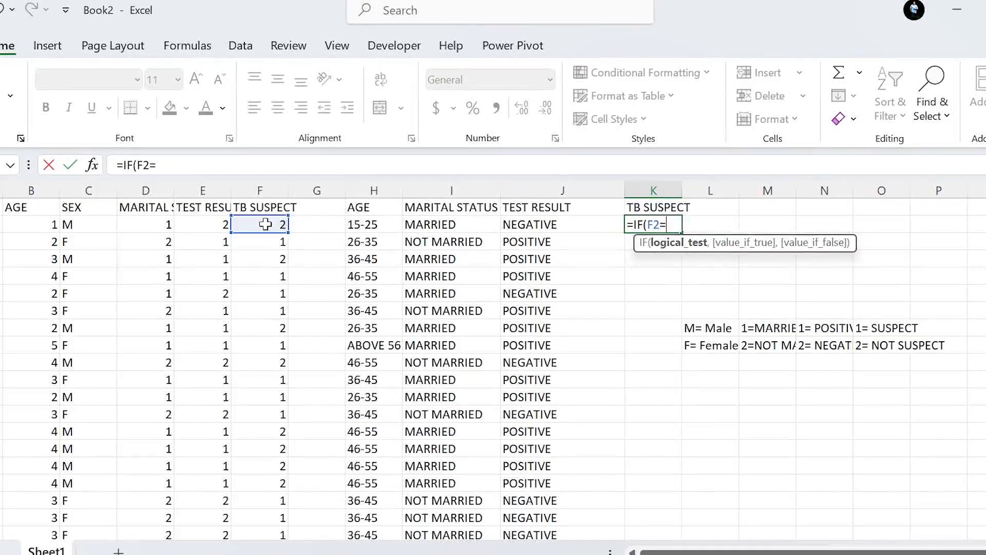
text(1,)
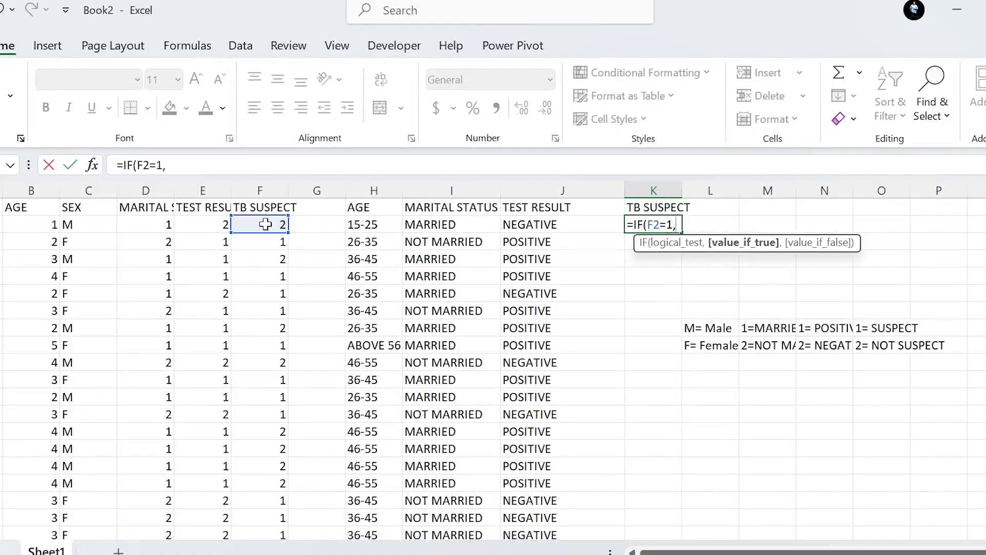
text("SUSPECT)
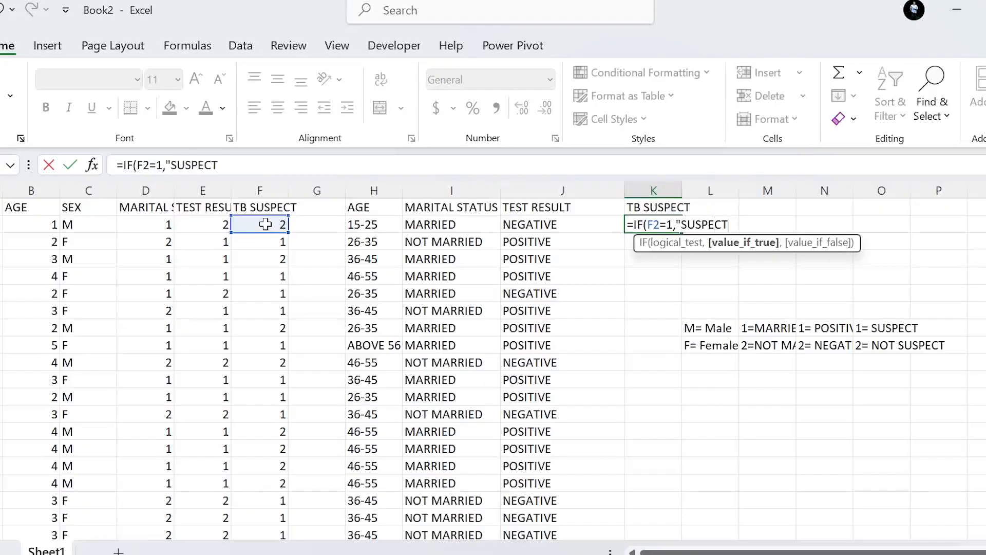
text(",)
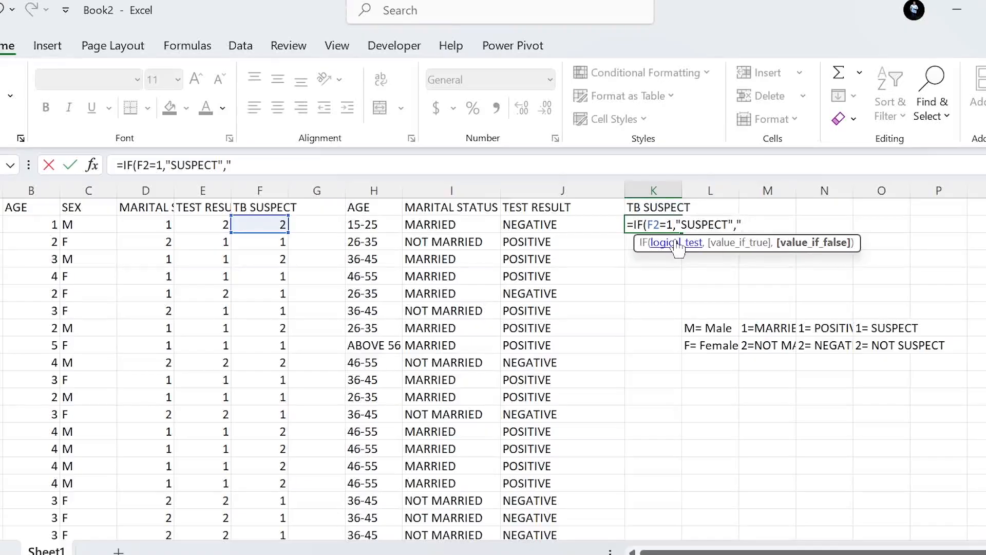
Complete the K2 formula with "SUSPECT" for true and "NOT SUSPECT" for false, and fill it down the new TB SUSPECT column.
text(NOT SUSPECT)
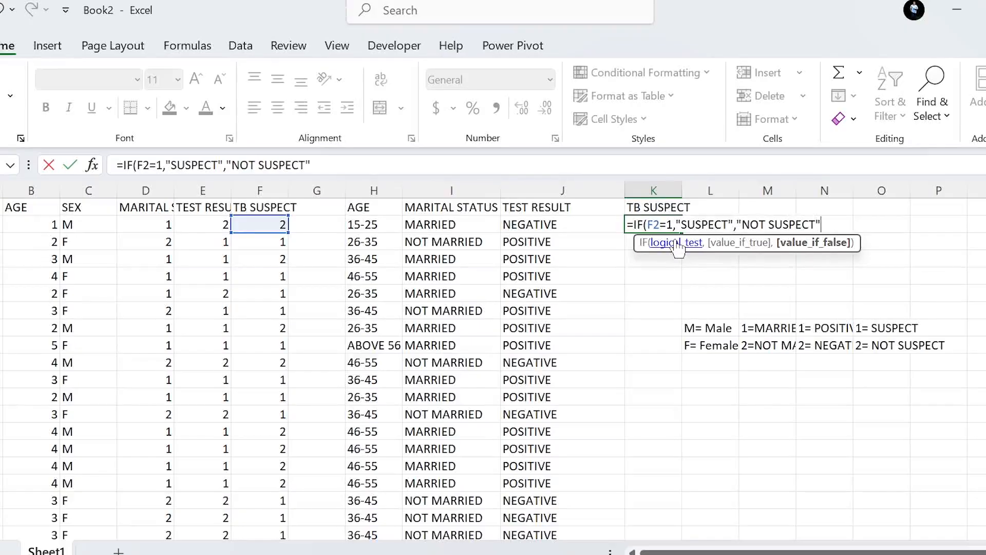
text("))
key(Return)
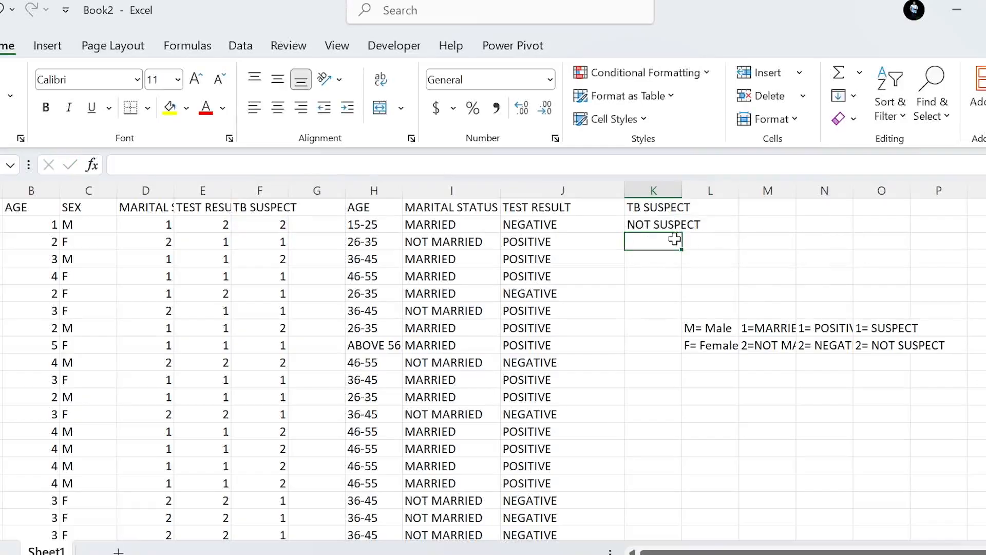
click(657, 228)
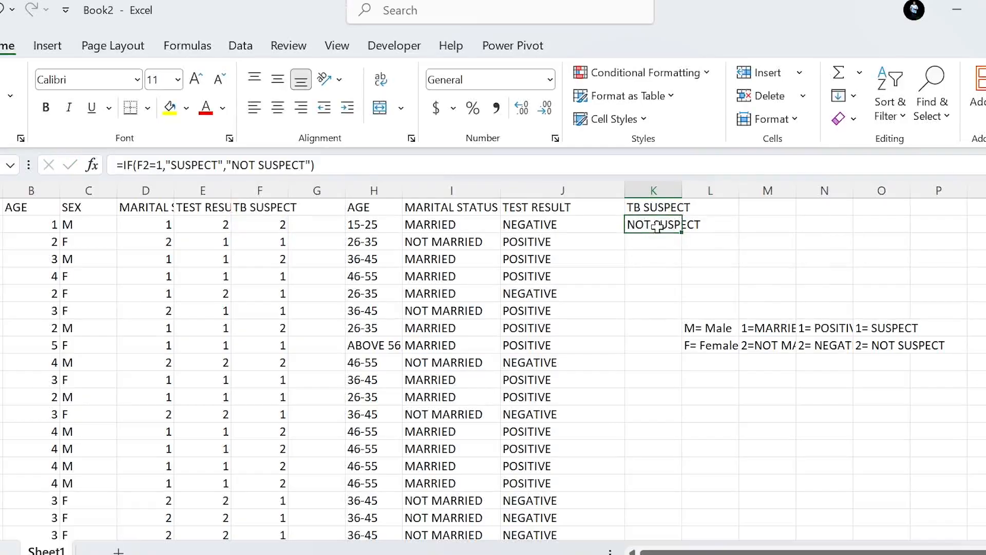
double_click(683, 234)
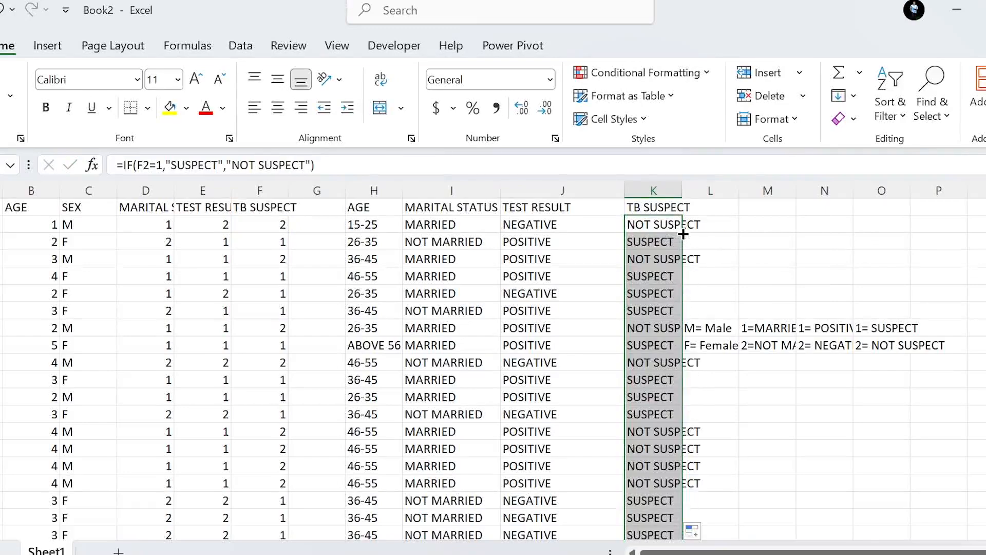
Clear the code key from columns L to P and widen column K to fit its TB SUSPECT labels.
drag(706, 177, 939, 187)
key(Delete)
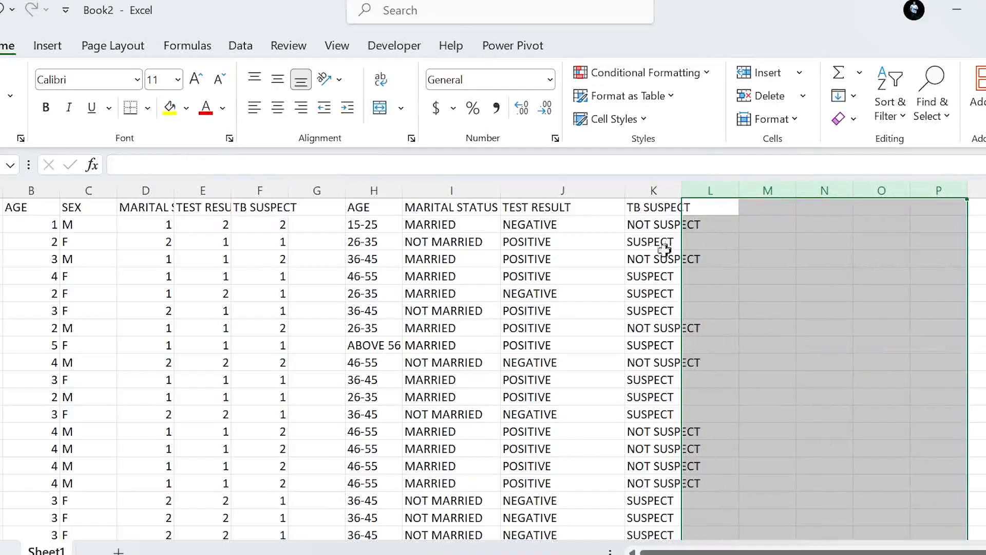
drag(681, 190, 719, 190)
click(644, 241)
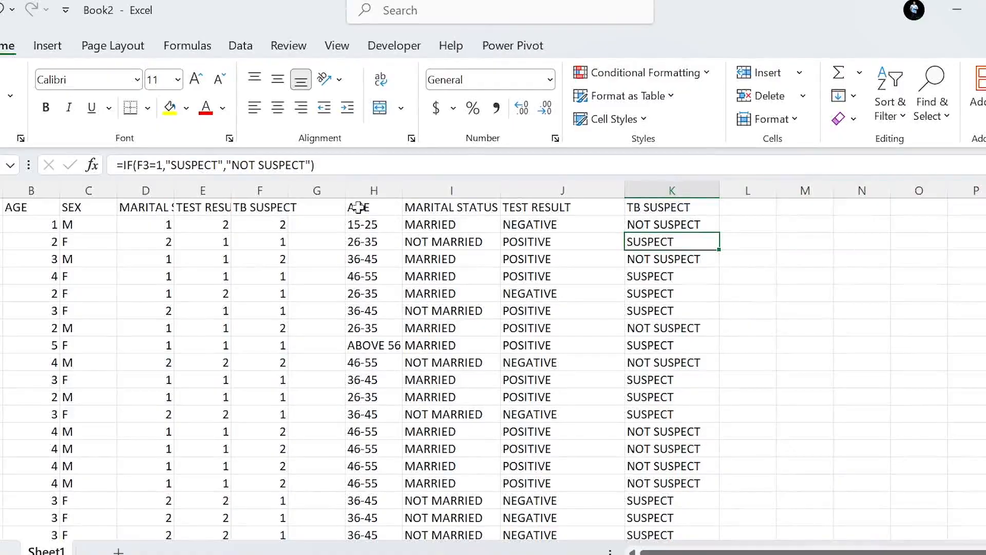
Review the decoded table in columns H to K and compare the AGE formula in H2 with the MARITAL STATUS formula in I2.
drag(358, 209, 674, 535)
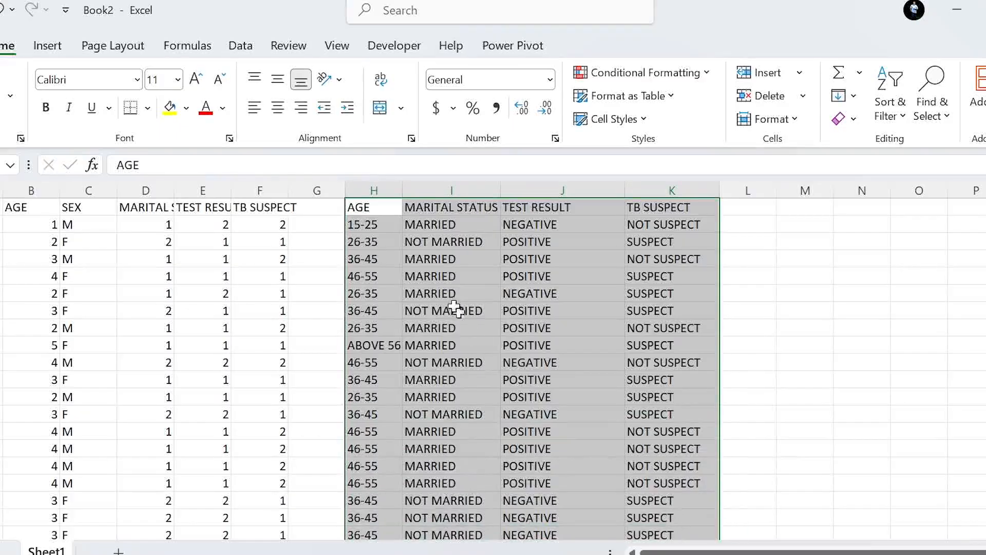
click(431, 259)
click(432, 240)
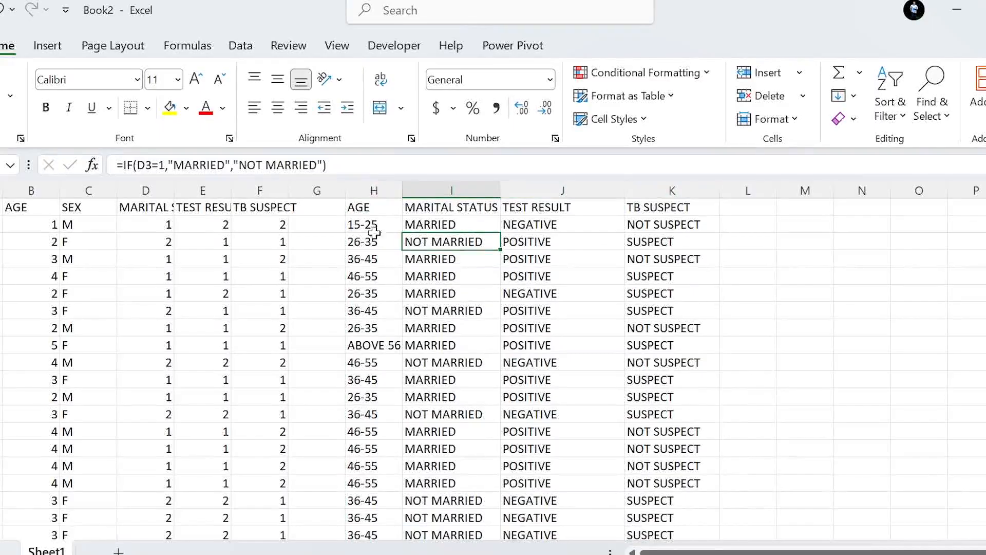
click(431, 225)
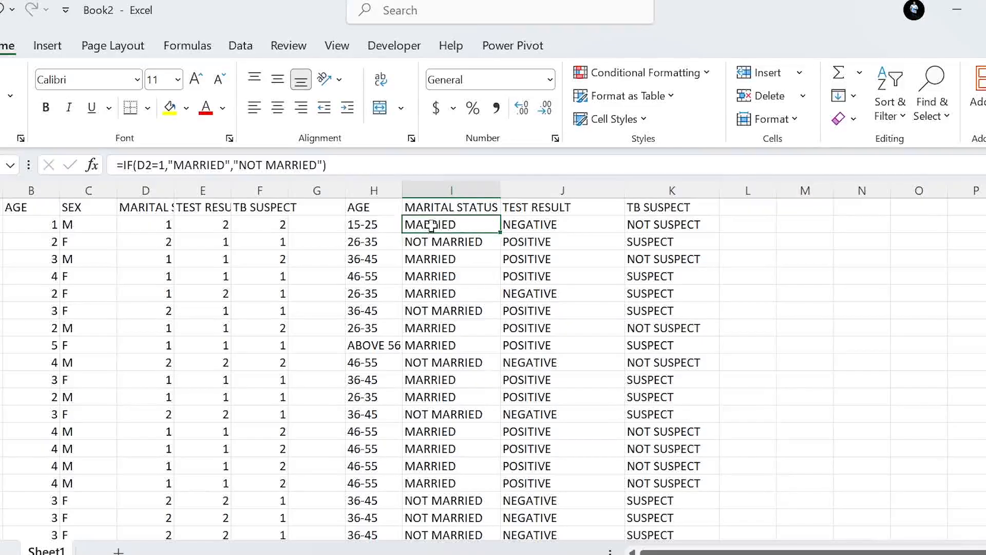
click(381, 223)
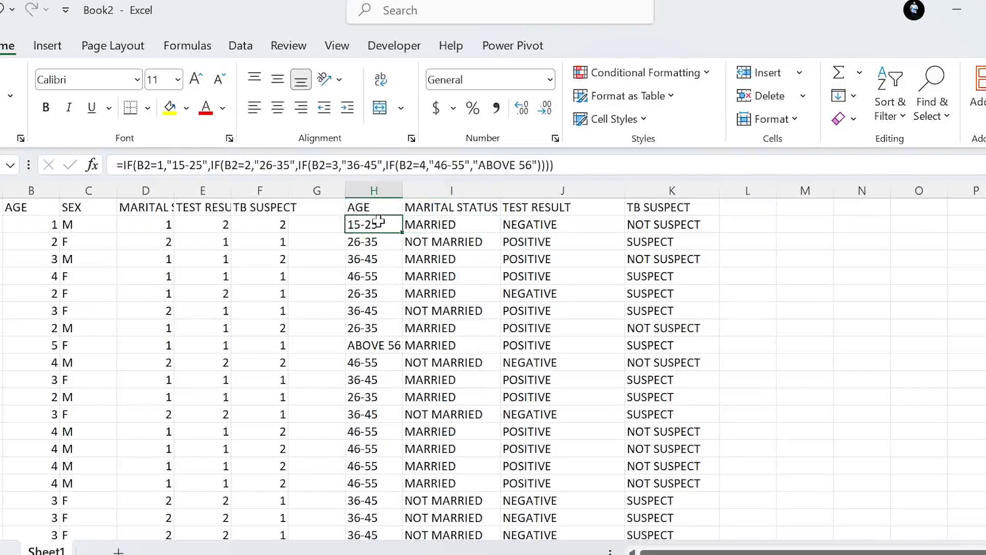
click(431, 224)
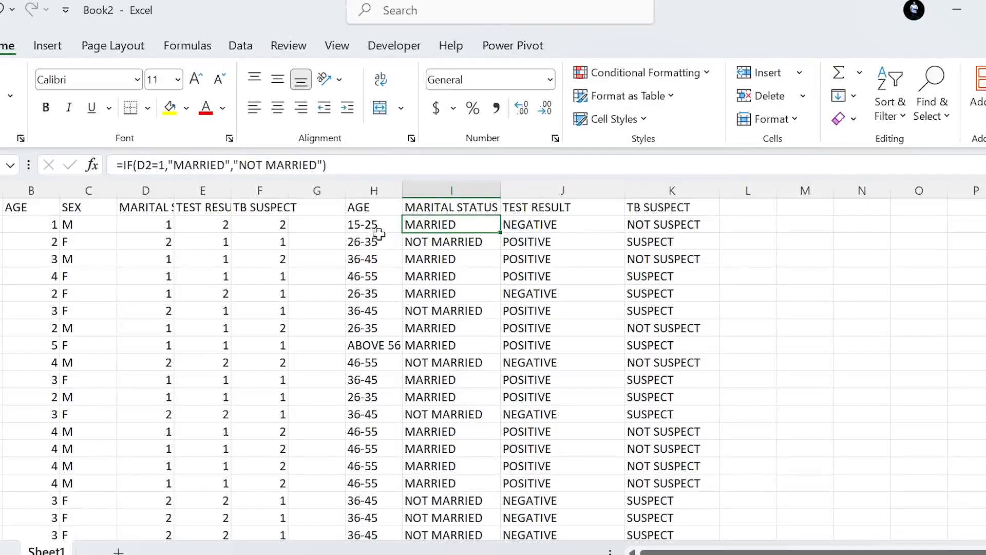
Look through all rows of the decoded table and inspect the formulas in J4, J3 and I2.
scroll(367, 293, down, 2)
scroll(368, 301, up, 2)
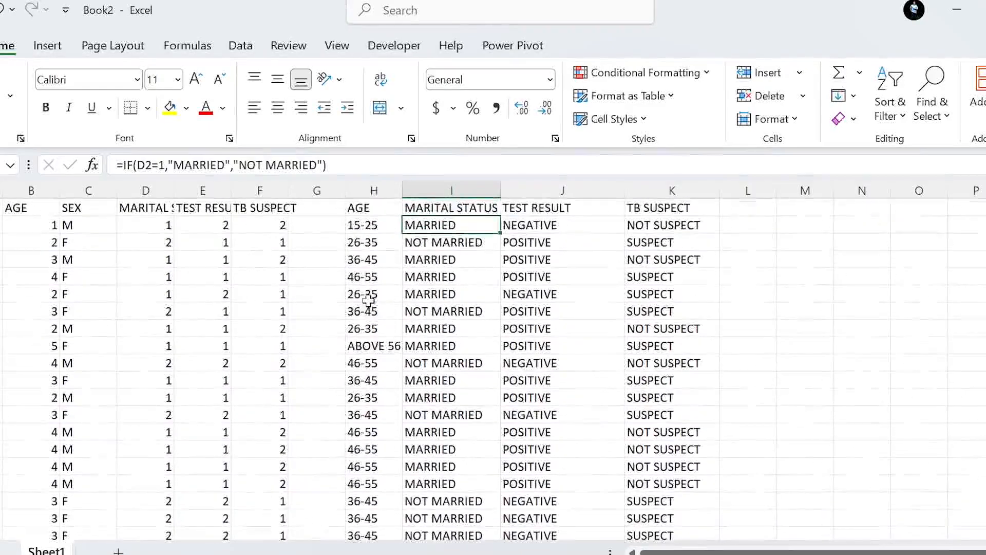
scroll(354, 321, up, 1)
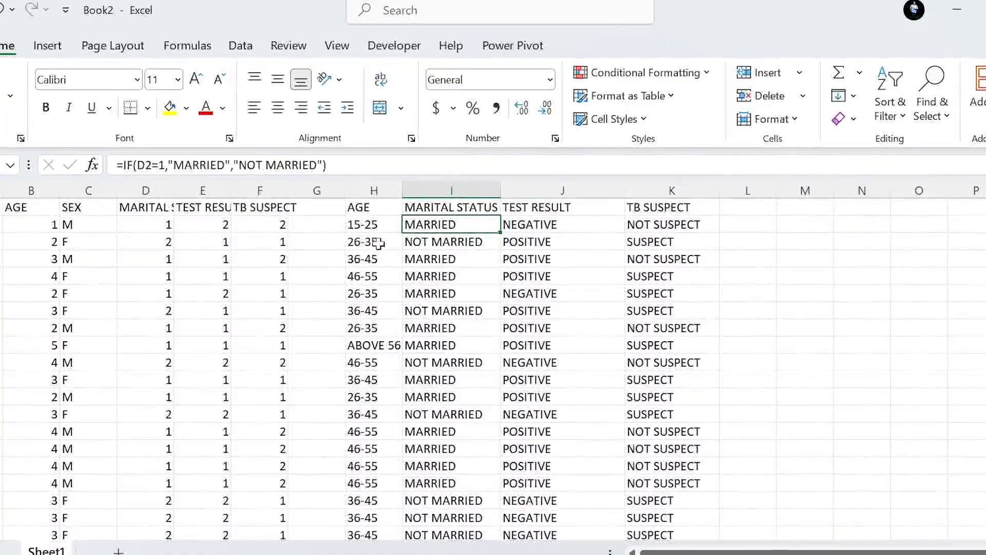
scroll(375, 288, down, 2)
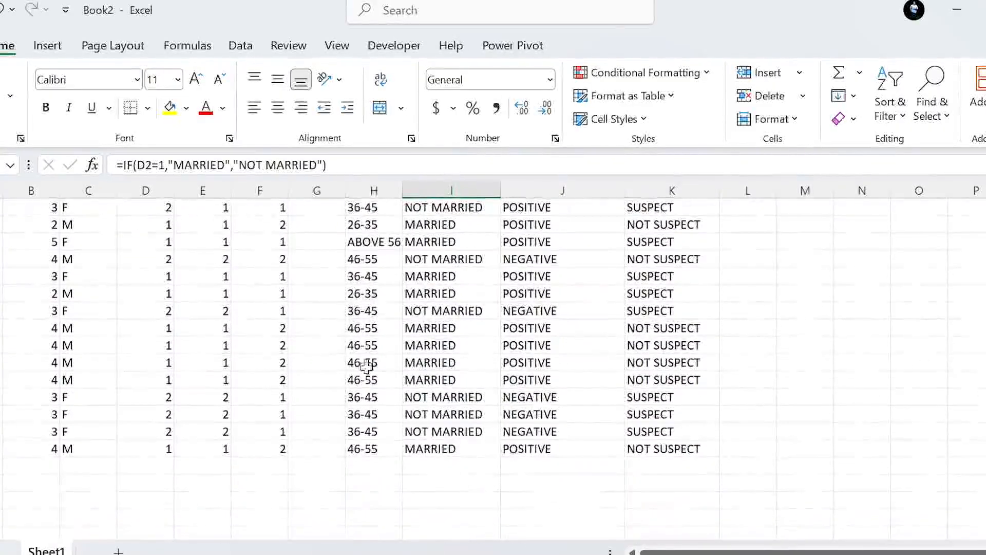
scroll(378, 345, up, 1)
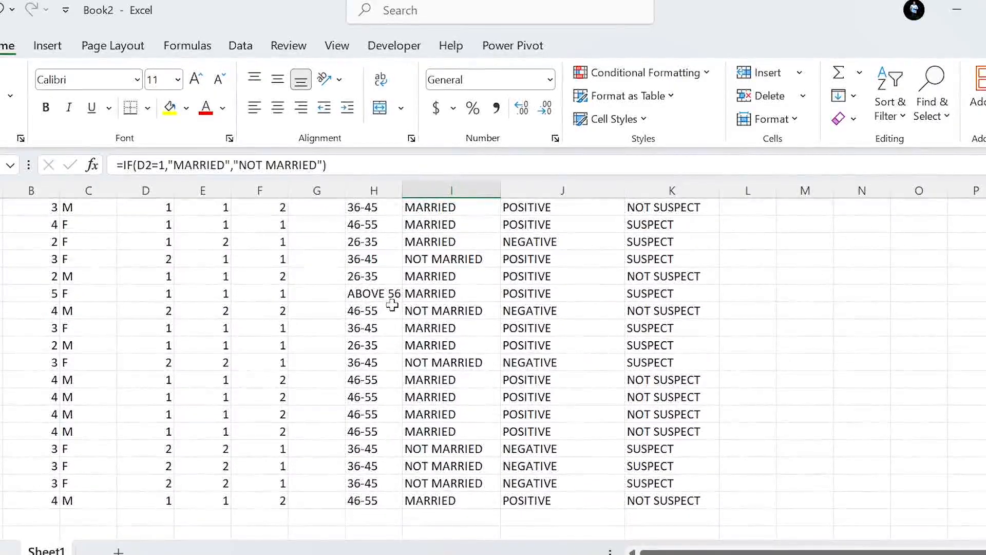
scroll(385, 288, up, 3)
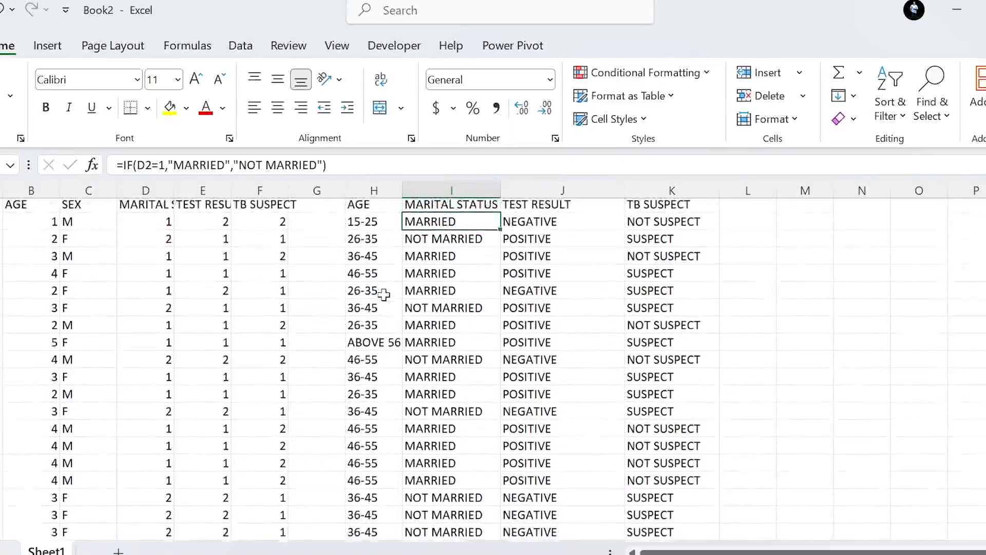
scroll(457, 278, down, 1)
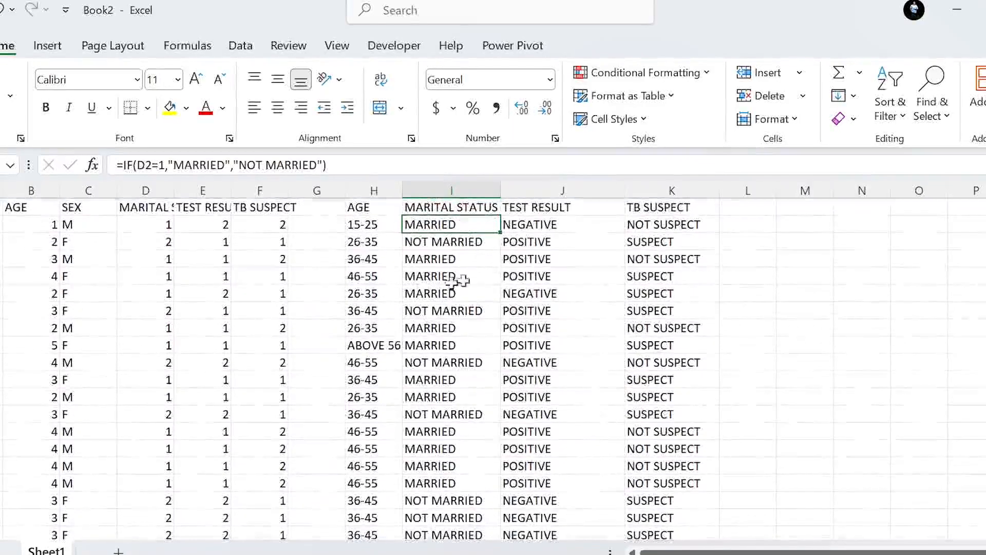
scroll(510, 274, right, 1)
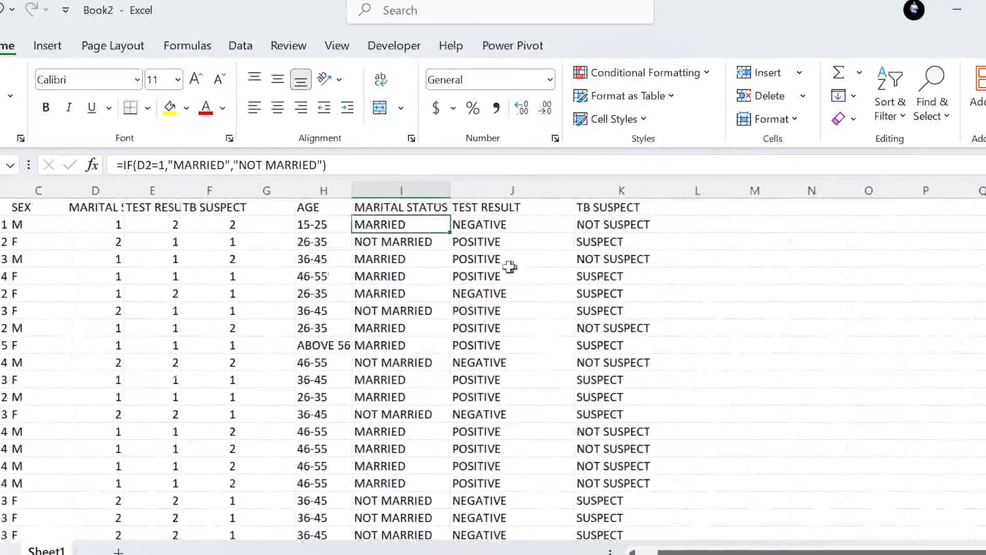
scroll(506, 271, right, 1)
click(488, 260)
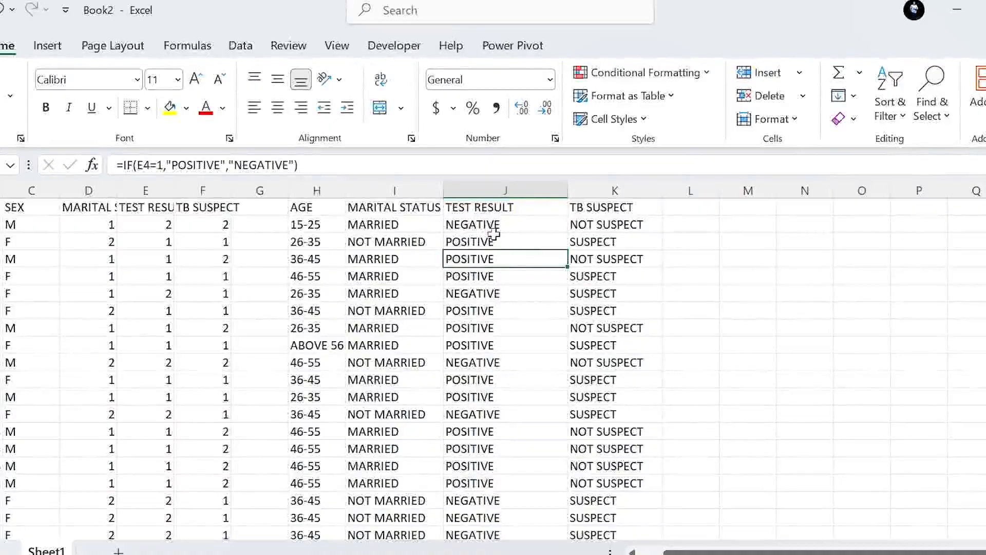
click(493, 234)
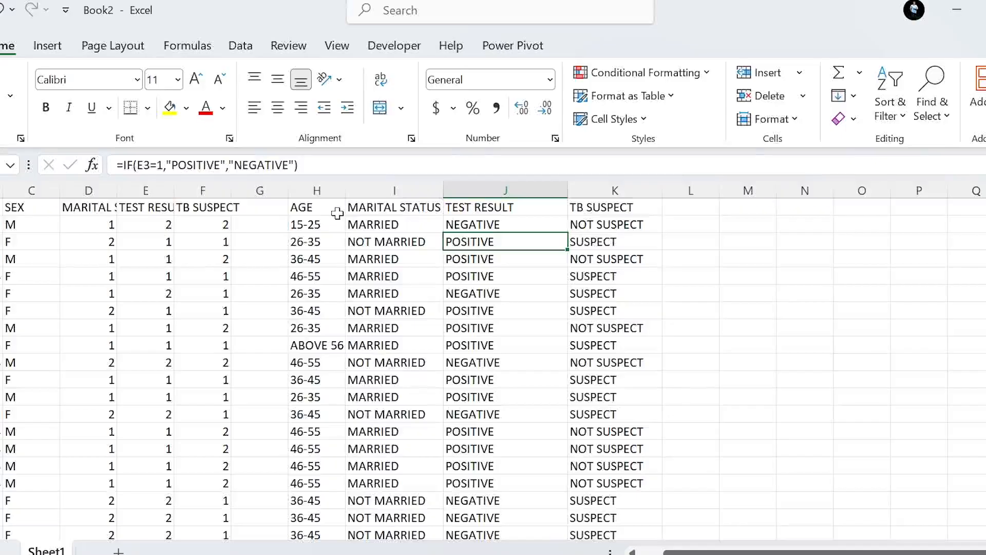
click(372, 220)
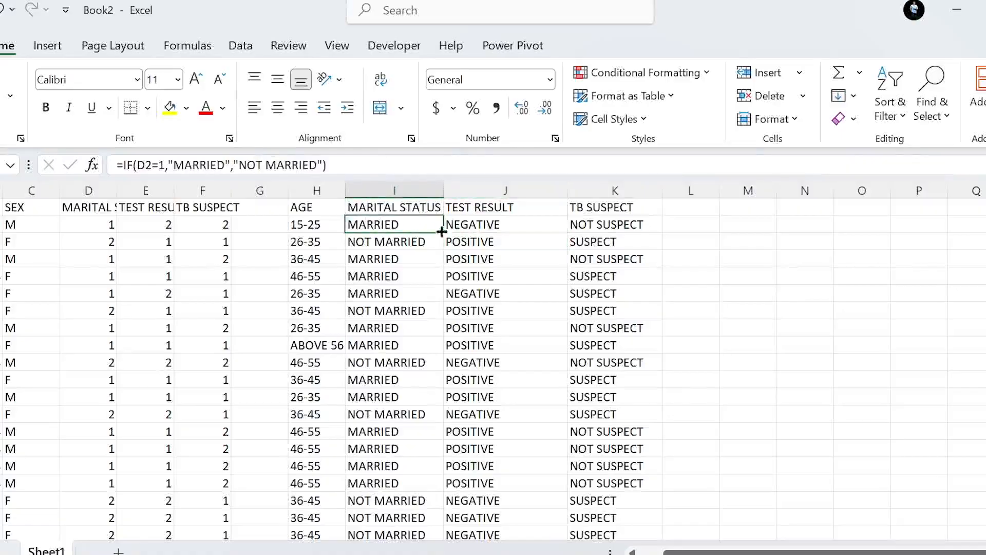